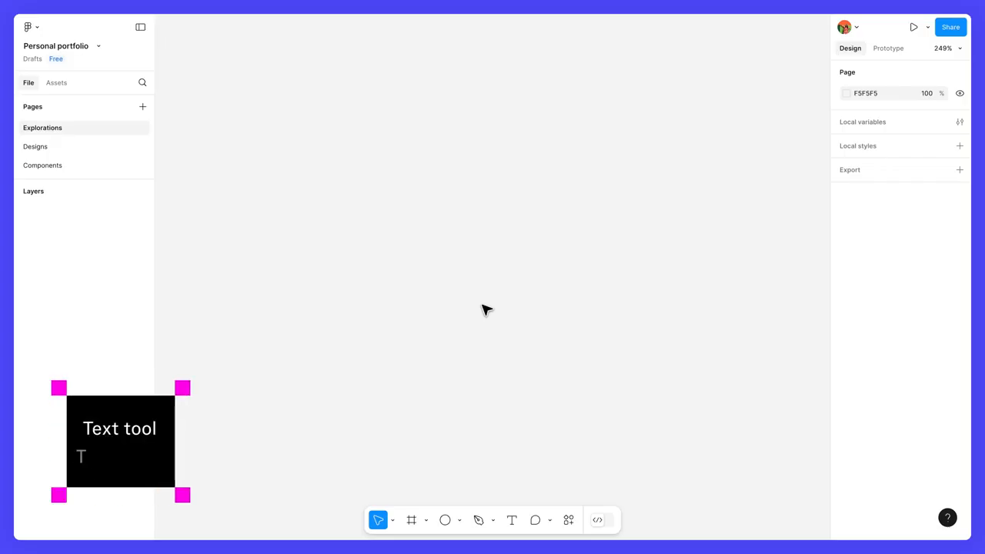
# Add a text layer reading "Skill name" on the empty canvas
pyautogui.press('t')
pyautogui.click(435, 239)
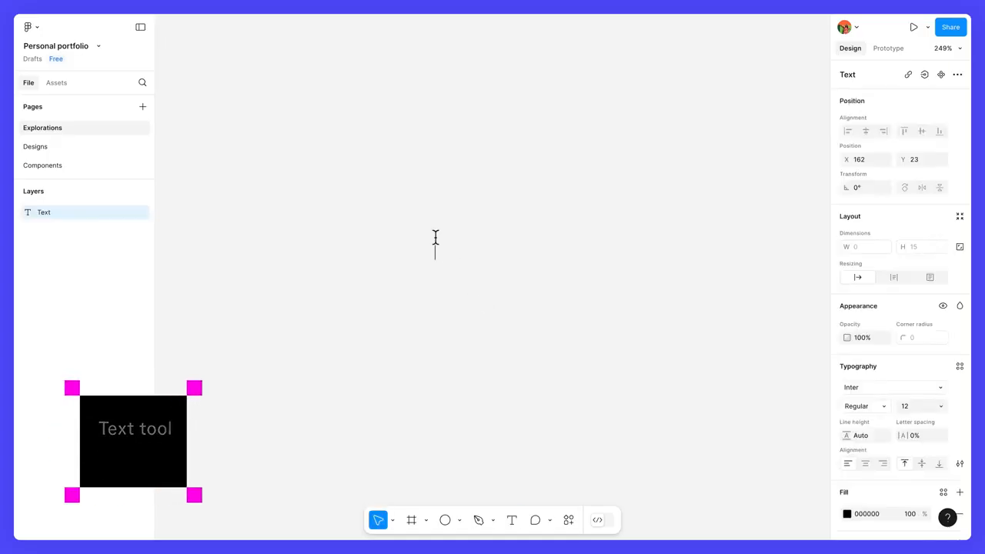
pyautogui.write('Skill name')
pyautogui.press('Escape')
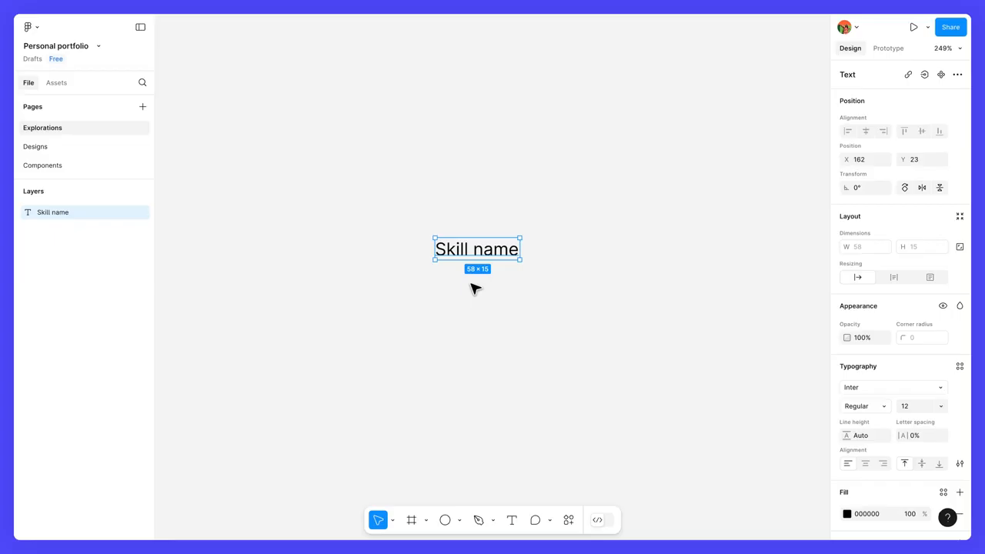
# Style the "Skill name" text as Bold with a font size of 48
pyautogui.click(854, 406)
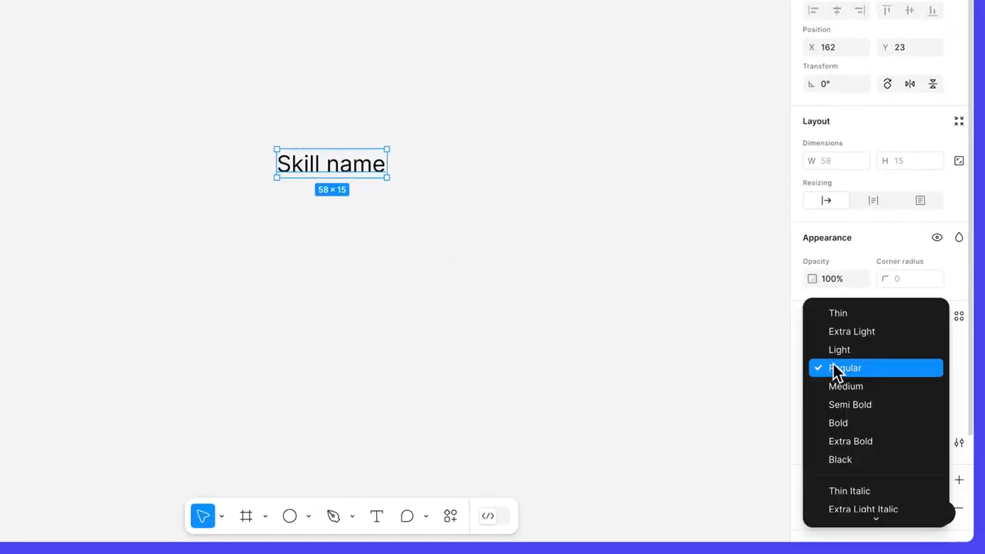
pyautogui.click(864, 422)
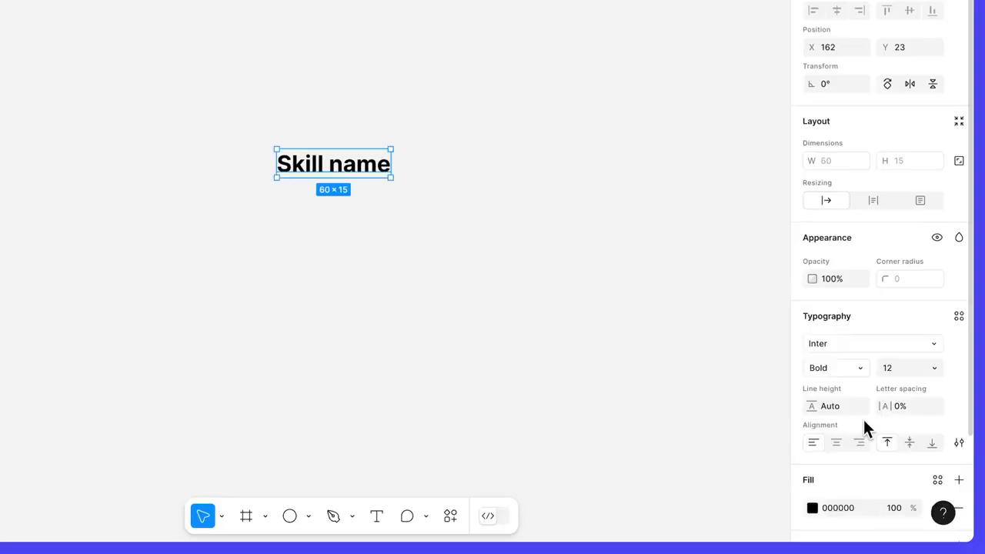
pyautogui.click(896, 370)
pyautogui.write('48')
pyautogui.press('Return')
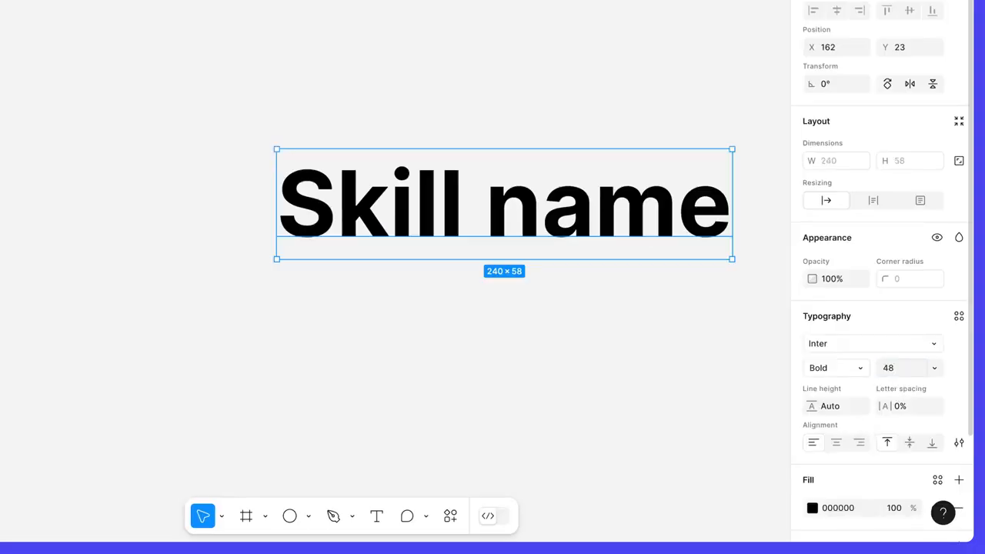
pyautogui.click(843, 406)
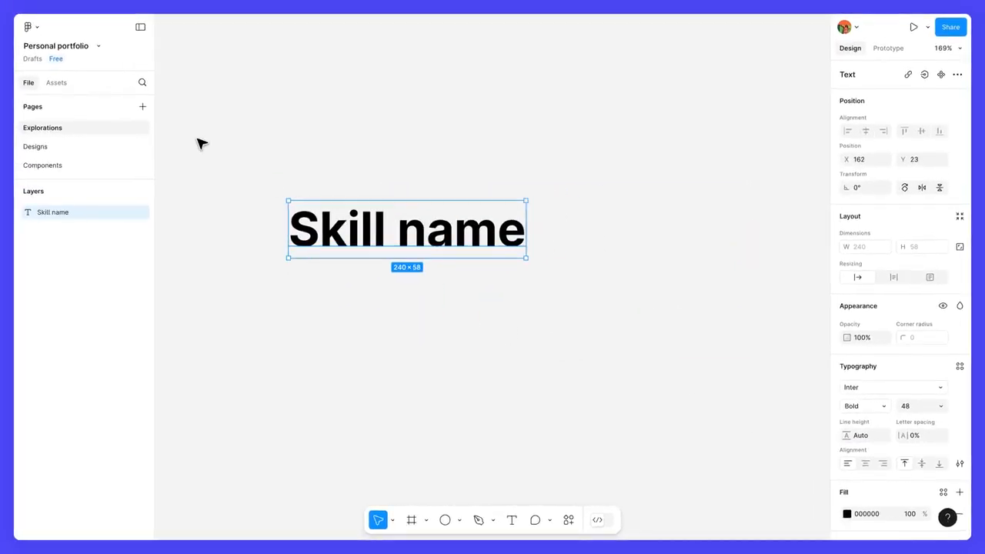
# Find the Inchworm component created in this file and place an instance about 20 px to the right of the text
pyautogui.click(69, 87)
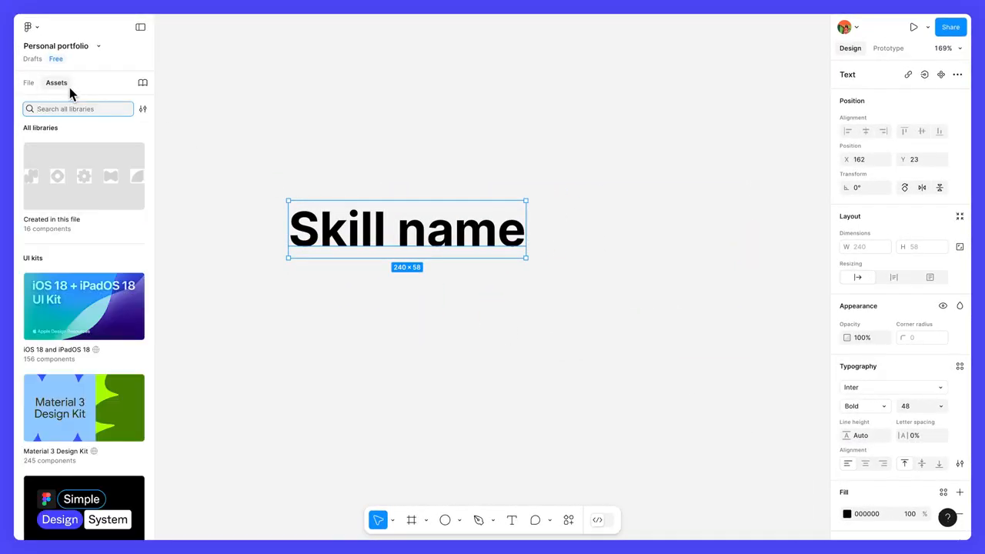
pyautogui.click(83, 151)
pyautogui.click(77, 108)
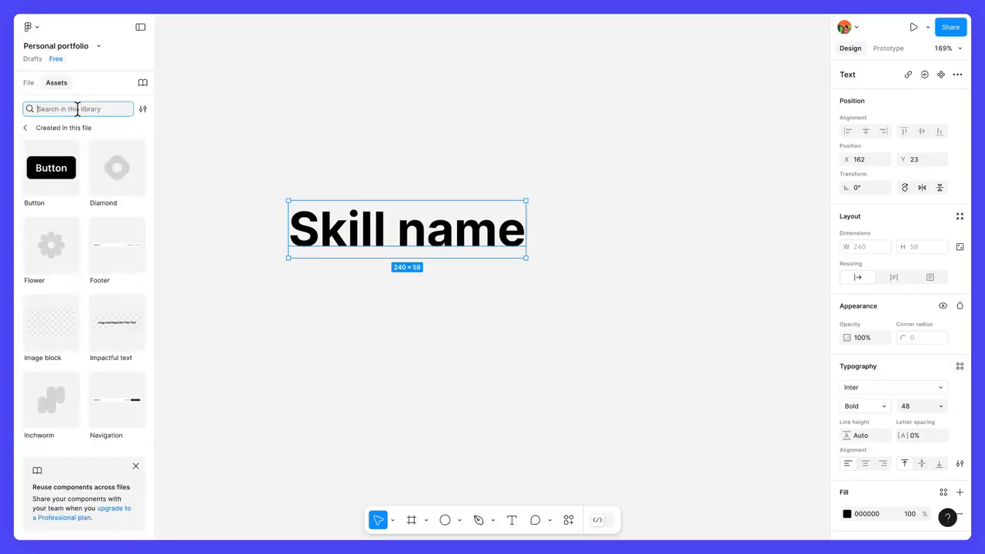
pyautogui.write('inchworm')
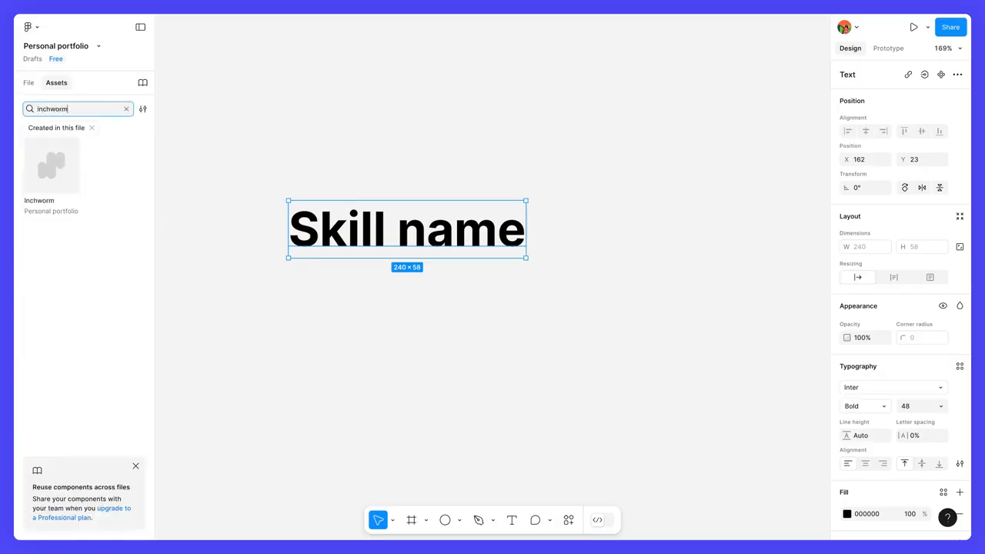
pyautogui.moveTo(60, 177); pyautogui.dragTo(567, 238)
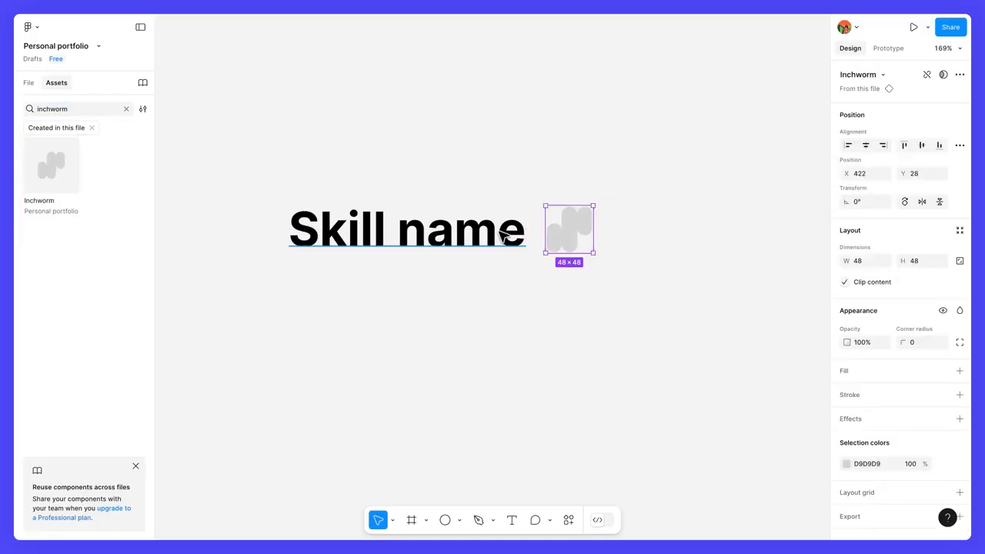
# Select the text and Inchworm icon together and duplicate the pair to its right on the same row
pyautogui.keyDown('shift'); pyautogui.click(504, 237); pyautogui.keyUp('shift')
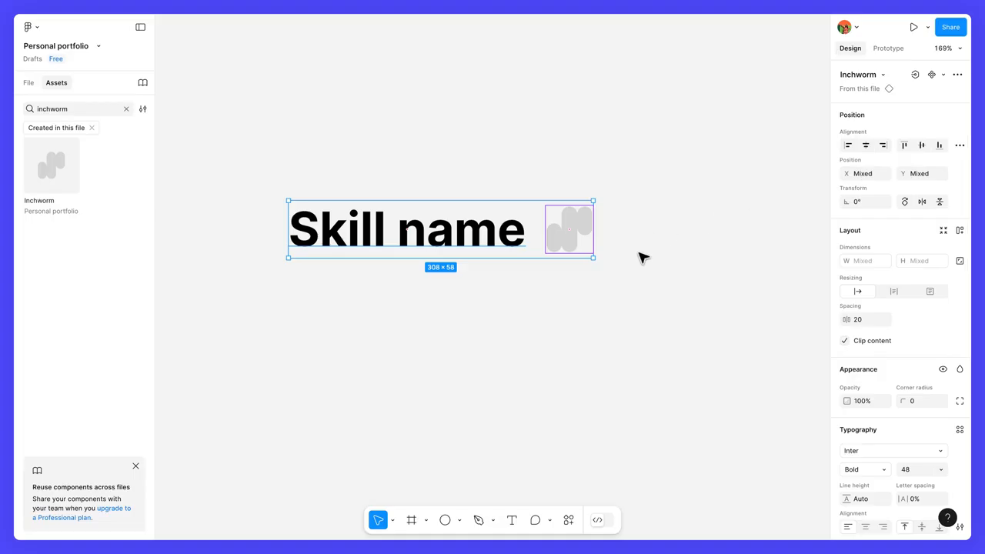
pyautogui.scroll(-3, 641, 257)
pyautogui.moveTo(665, 284); pyautogui.dragTo(514, 288)
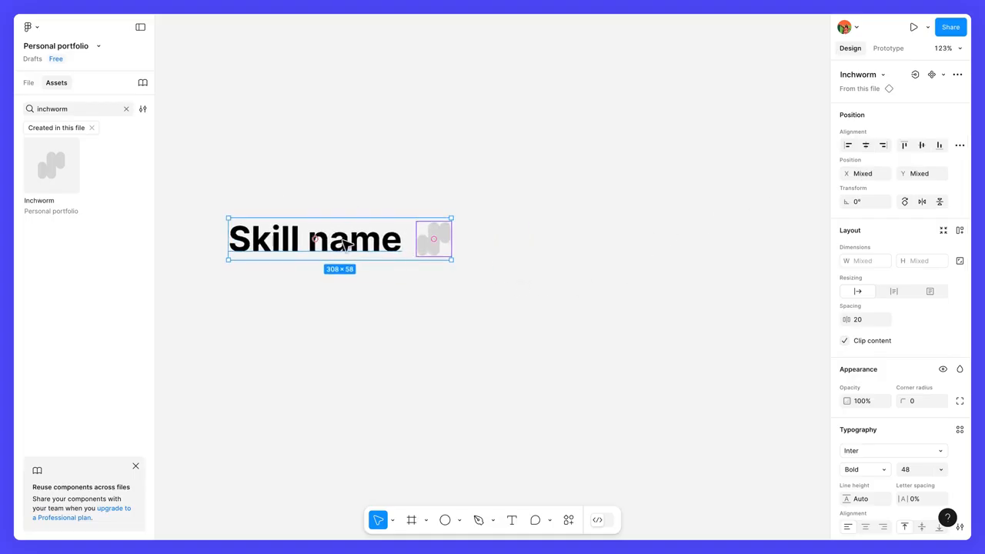
pyautogui.moveTo(354, 242); pyautogui.dragTo(599, 244)
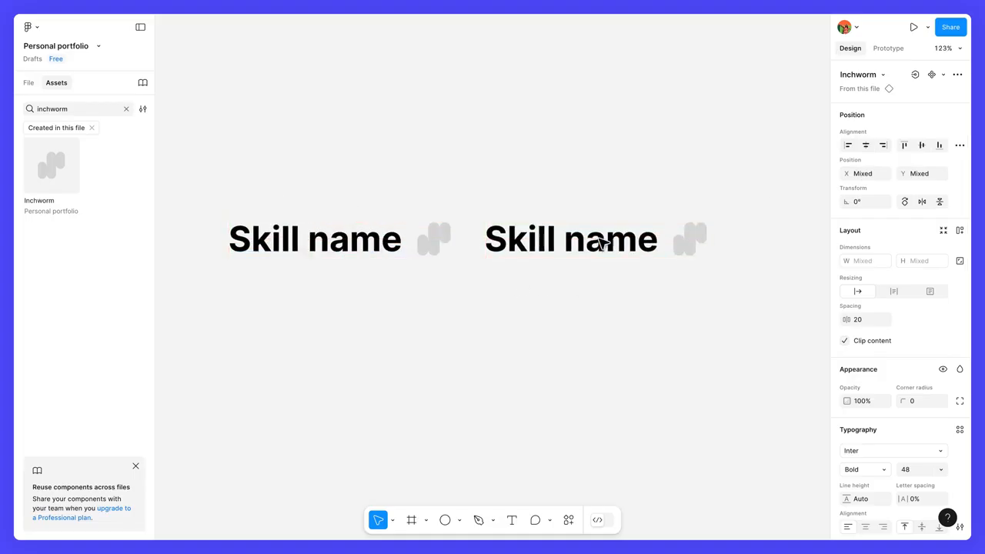
pyautogui.click(635, 305)
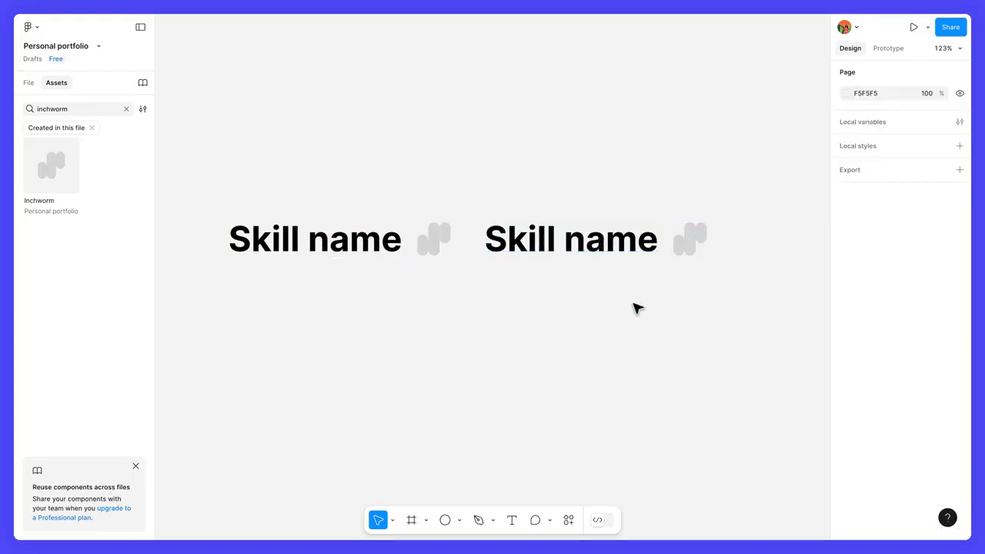
# Swap the duplicated pair's Inchworm instance for the Diamond component
pyautogui.click(691, 248)
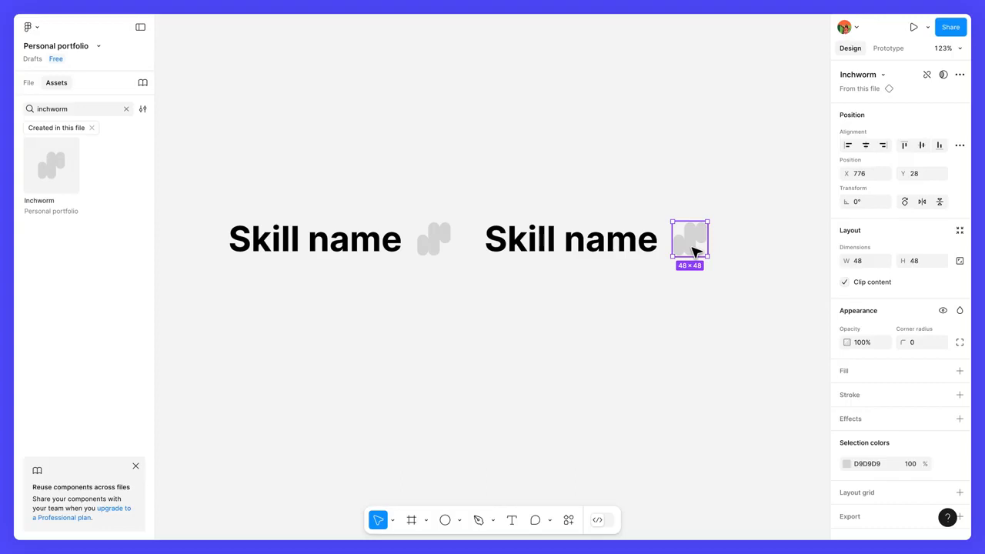
pyautogui.click(883, 75)
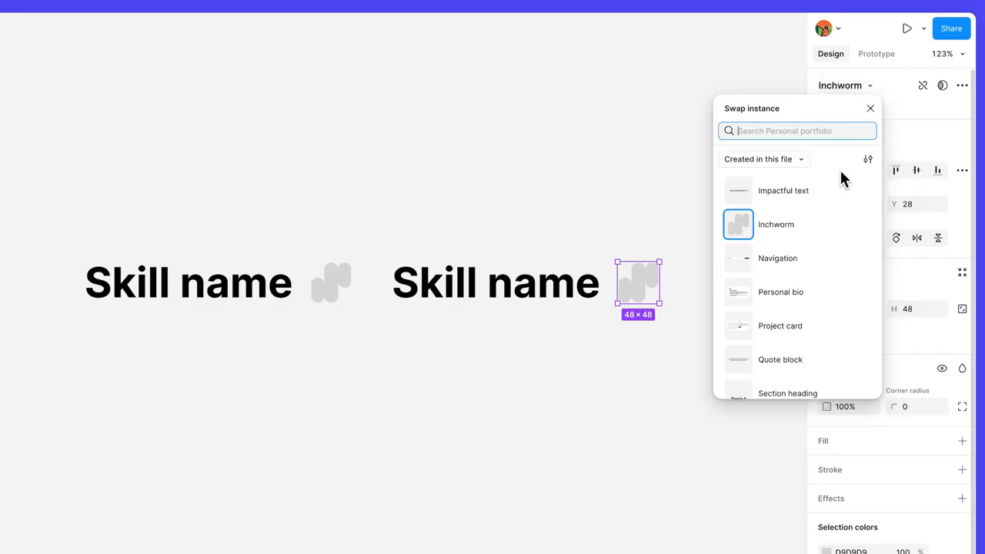
pyautogui.scroll(-5, 833, 298)
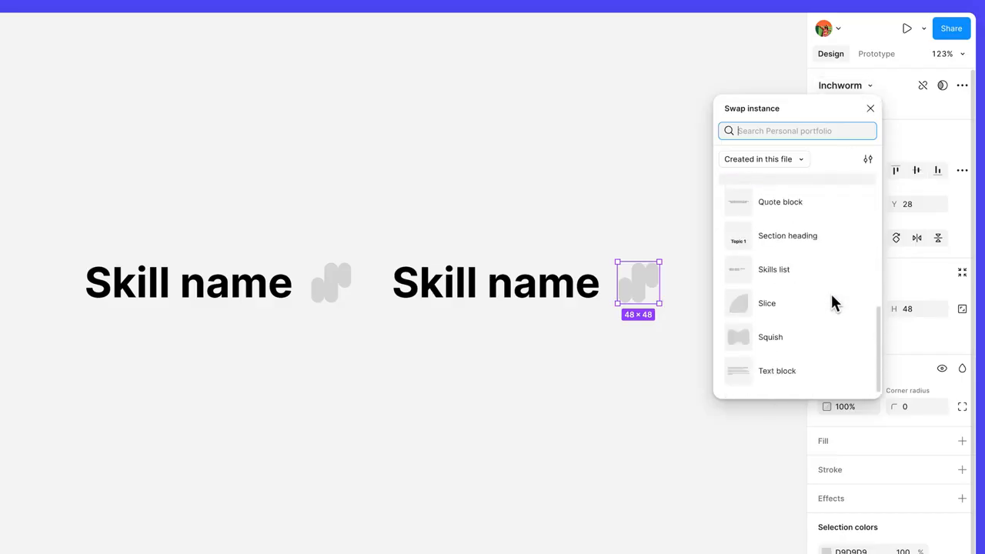
pyautogui.scroll(5, 832, 296)
pyautogui.scroll(3, 832, 298)
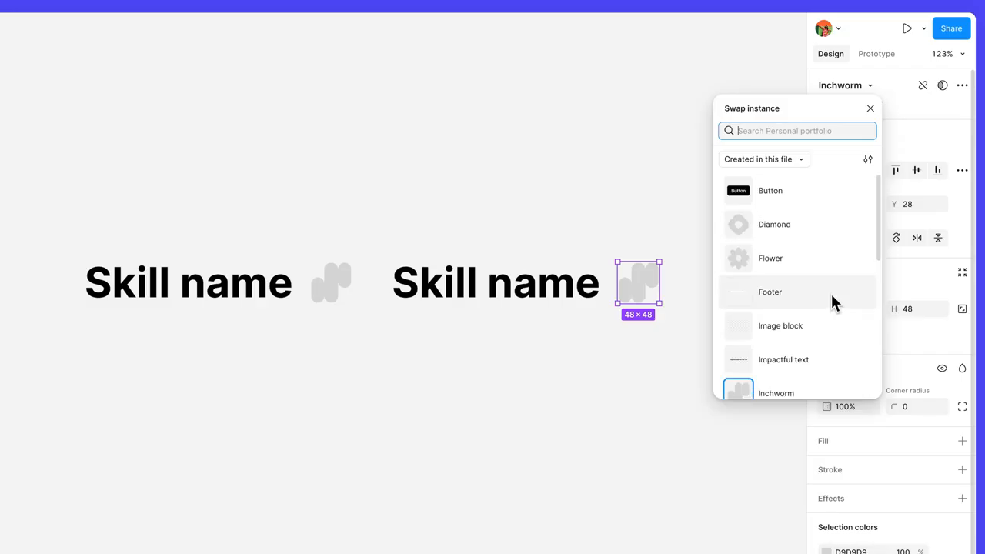
pyautogui.click(795, 225)
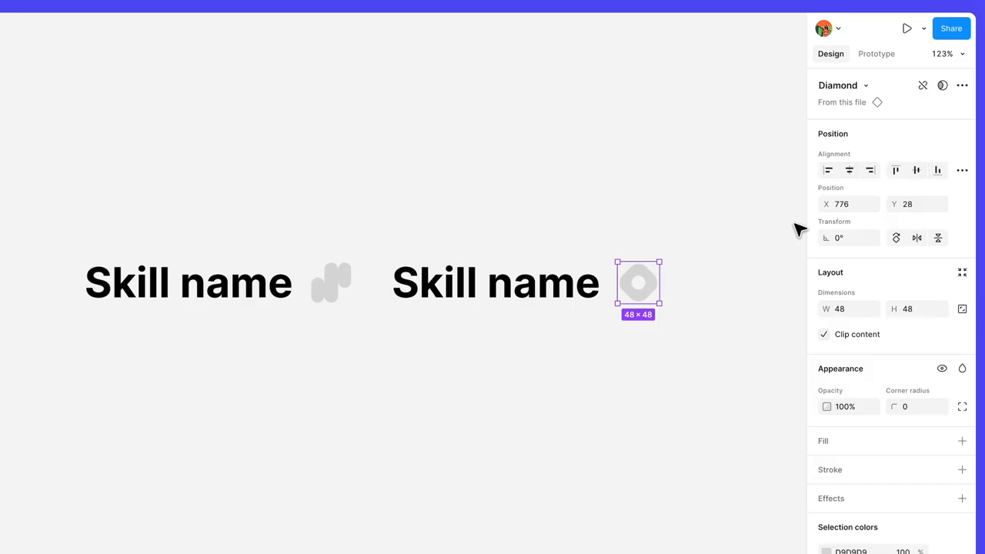
# Duplicate the "Skill name" and Diamond pair to its right as a third item in the row
pyautogui.scroll(-5, 786, 253)
pyautogui.moveTo(747, 345); pyautogui.dragTo(493, 334)
pyautogui.click(495, 323)
pyautogui.click(336, 266)
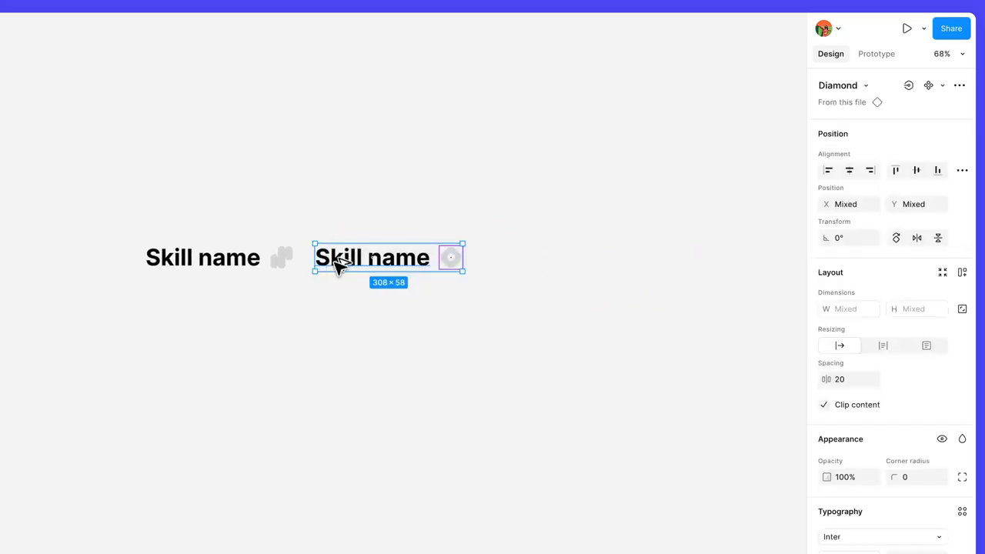
pyautogui.moveTo(336, 266); pyautogui.dragTo(515, 264)
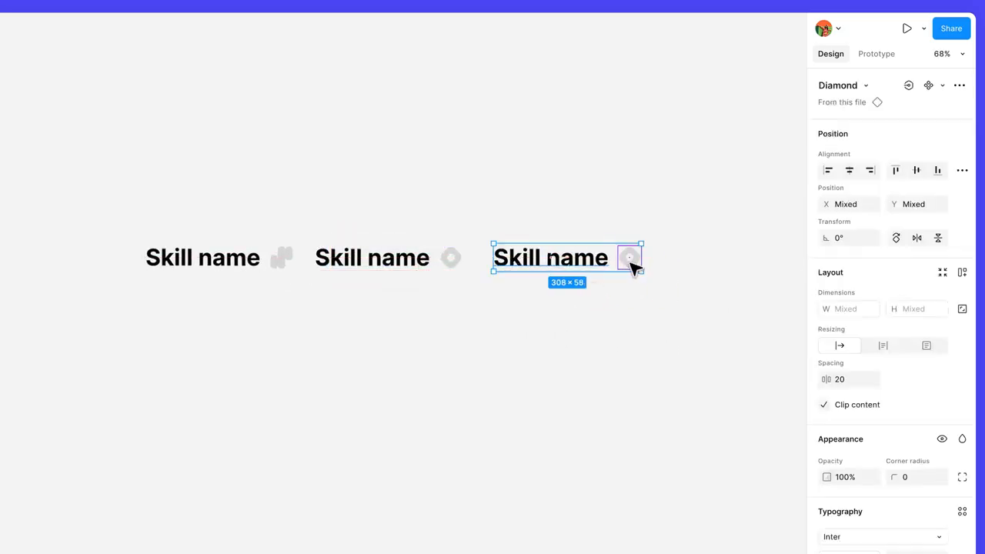
# Swap the third pair's icon instance for the Flower component
pyautogui.doubleClick(631, 262)
pyautogui.click(865, 85)
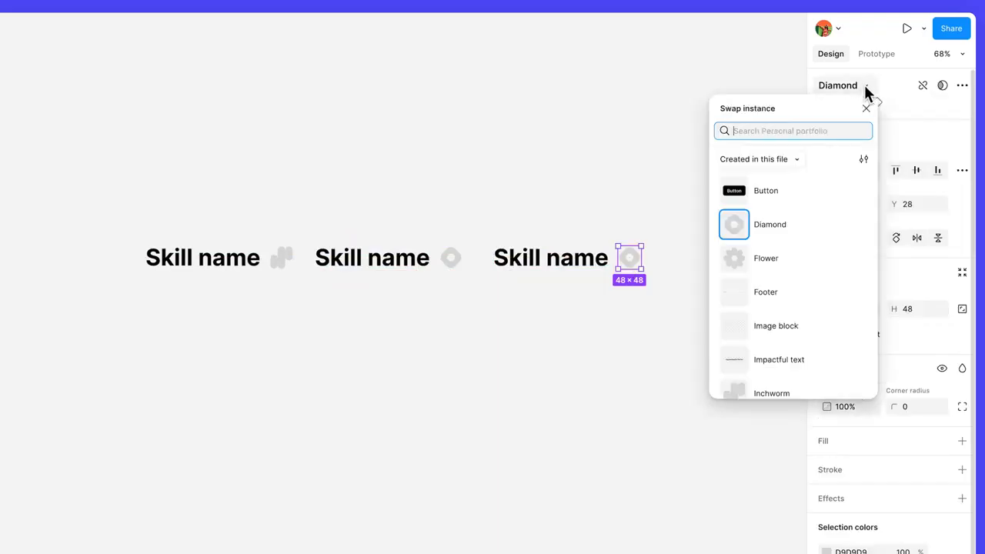
pyautogui.click(739, 258)
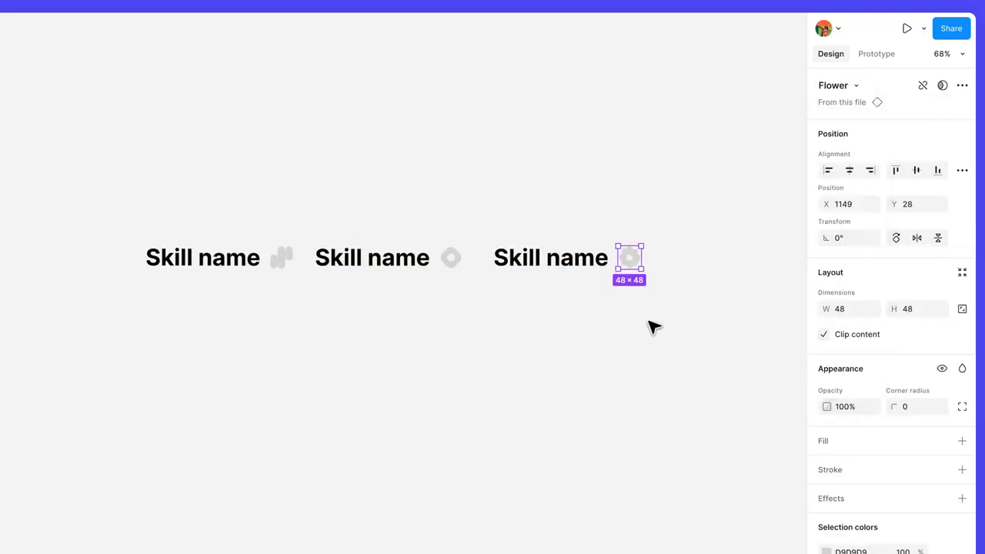
# Duplicate the Flower pair to the start of a second row and swap its icon for Squish
pyautogui.click(565, 259)
pyautogui.moveTo(565, 259); pyautogui.dragTo(226, 317)
pyautogui.doubleClick(285, 319)
pyautogui.click(856, 86)
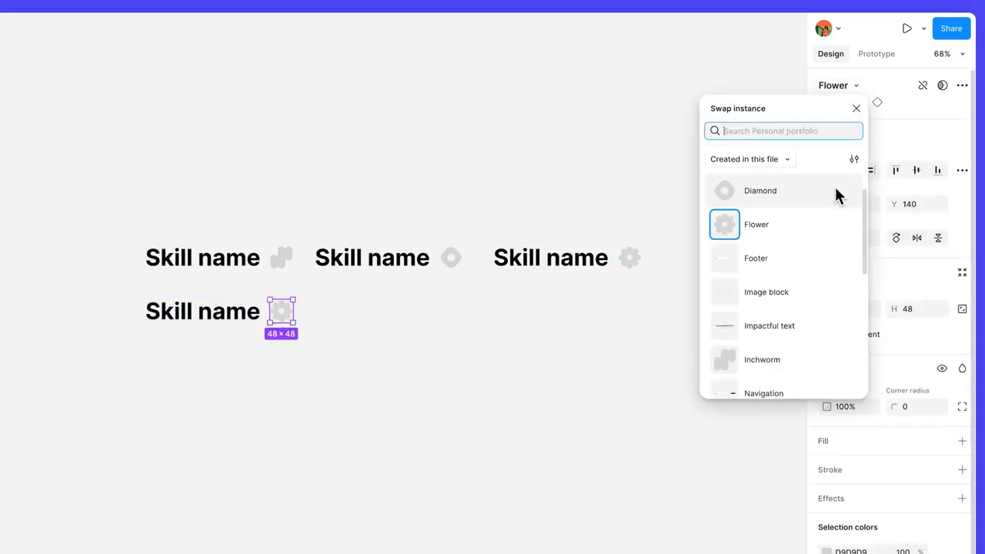
pyautogui.scroll(-5, 827, 253)
pyautogui.click(812, 339)
pyautogui.click(332, 370)
# Duplicate the Squish pair to its right in the second row and swap its icon for Slice
pyautogui.click(187, 311)
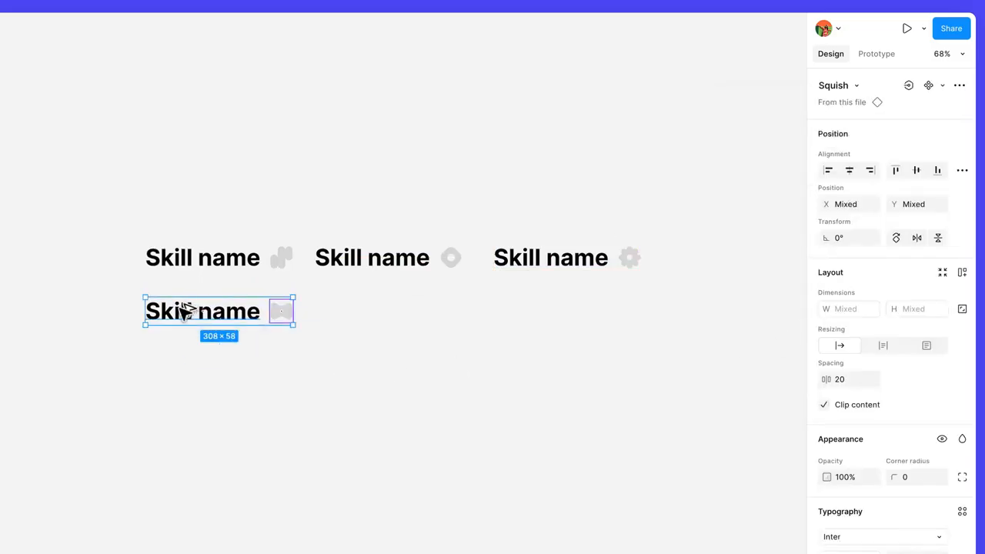
pyautogui.moveTo(187, 310); pyautogui.dragTo(347, 310)
pyautogui.click(479, 351)
pyautogui.doubleClick(451, 309)
pyautogui.click(856, 86)
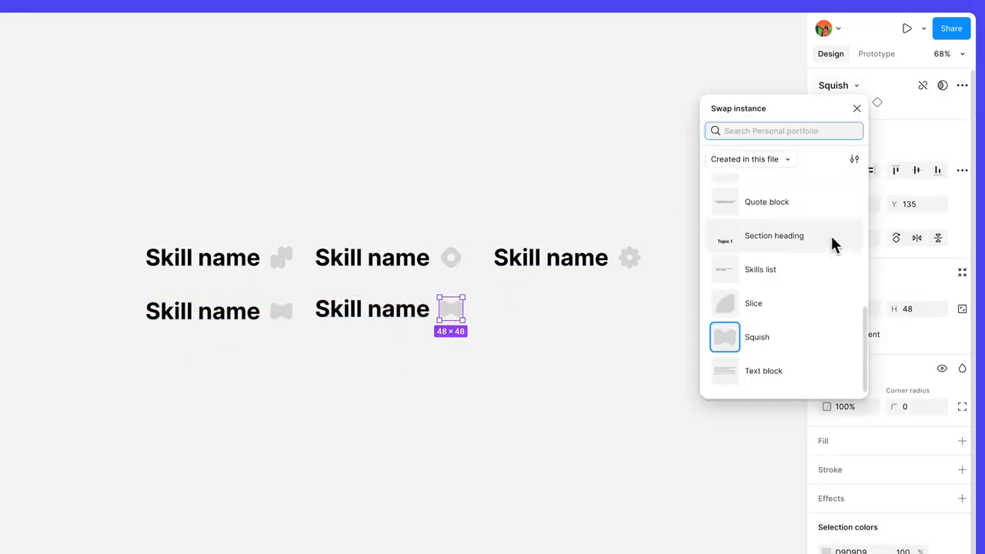
pyautogui.click(753, 301)
pyautogui.click(632, 351)
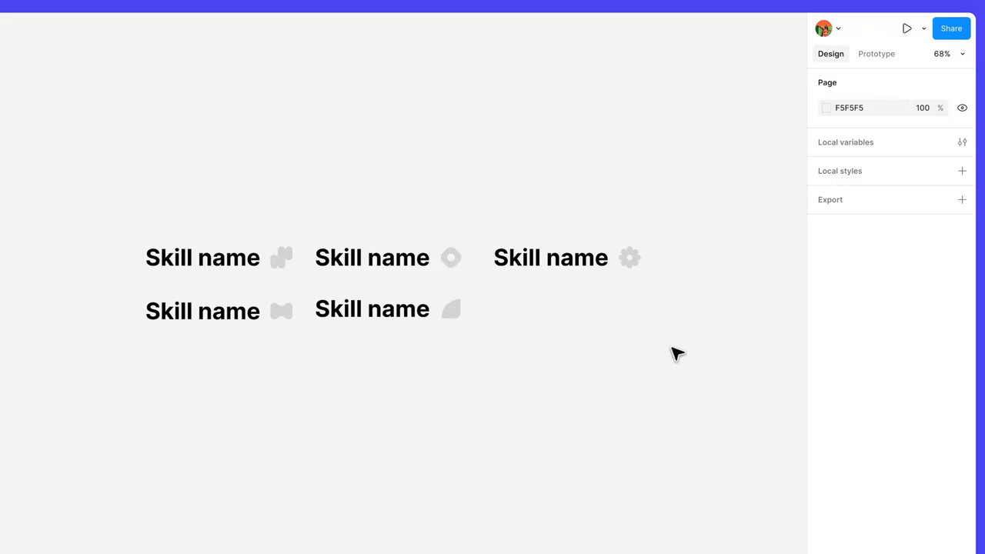
# Wrap all five skill and icon pairs in an auto layout frame and rename the frame "Content"
pyautogui.moveTo(678, 348); pyautogui.dragTo(129, 188)
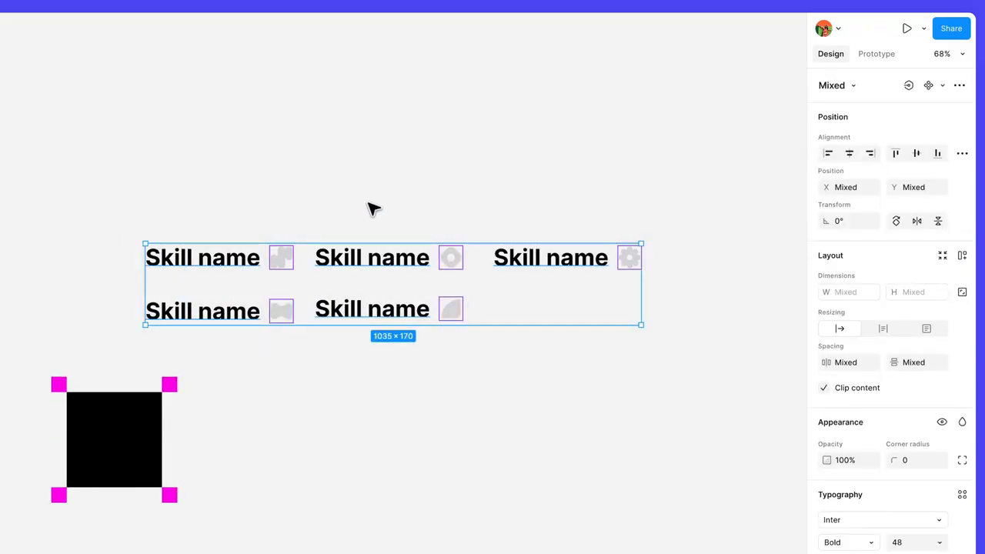
pyautogui.hotkey('shift', 'a')
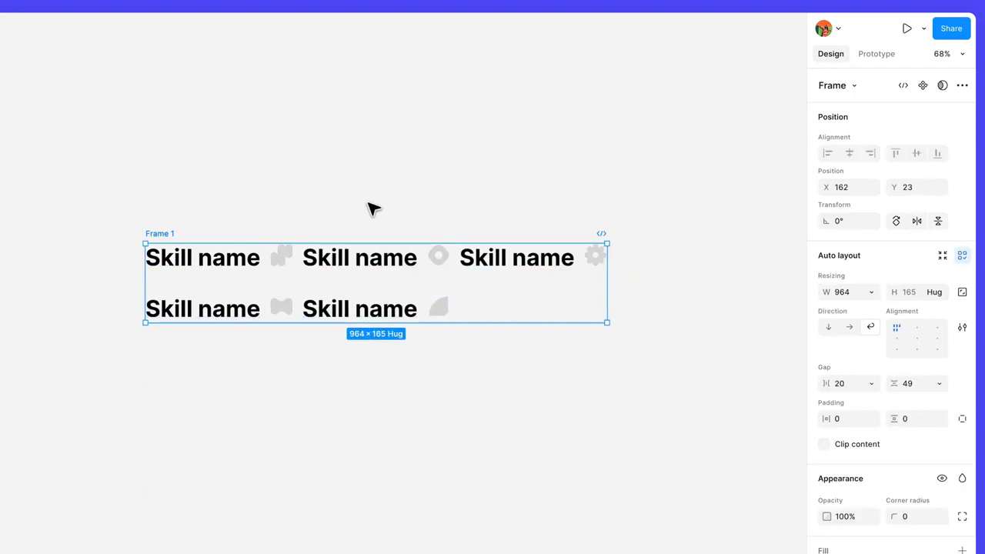
pyautogui.doubleClick(159, 234)
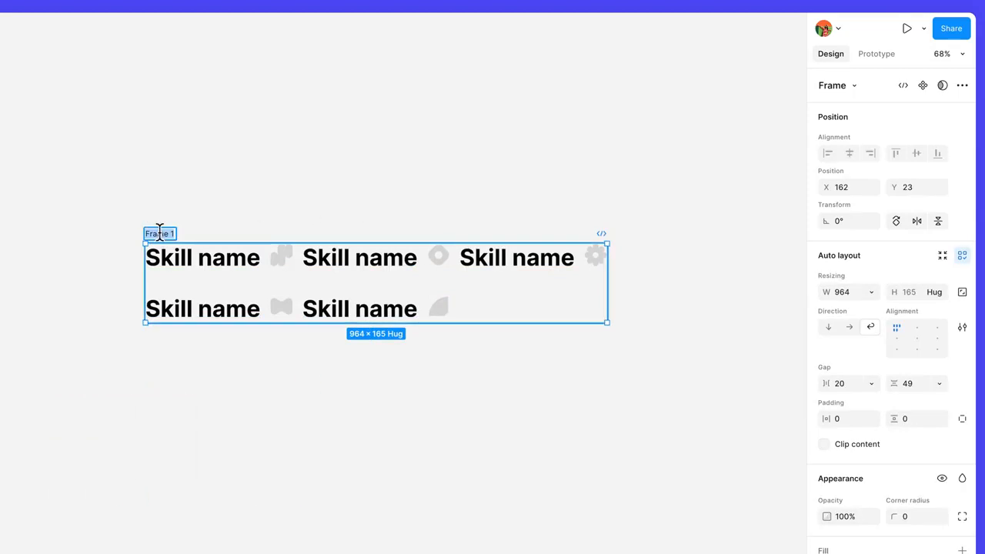
pyautogui.write('Content')
pyautogui.press('Return')
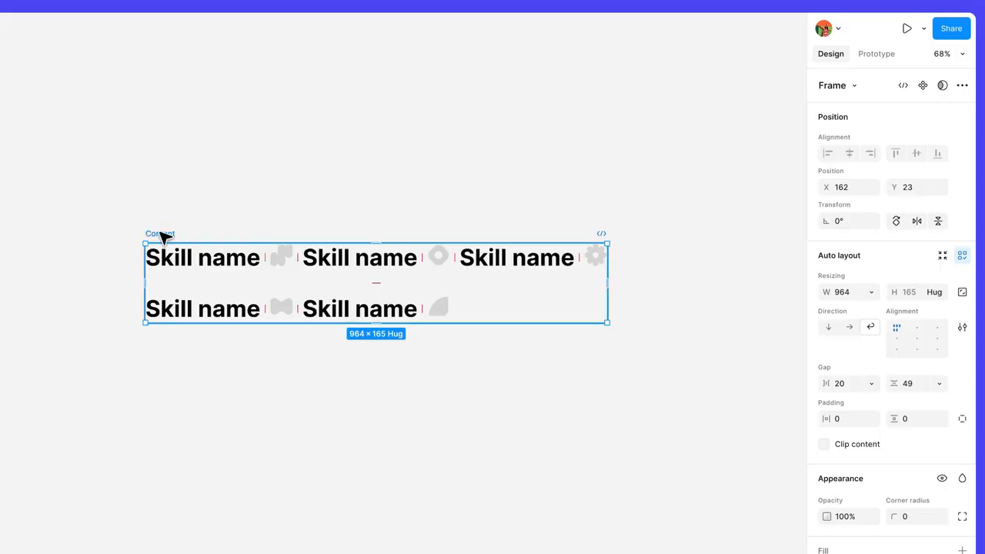
# Add a maximum width of 1000 to the Content frame
pyautogui.click(871, 293)
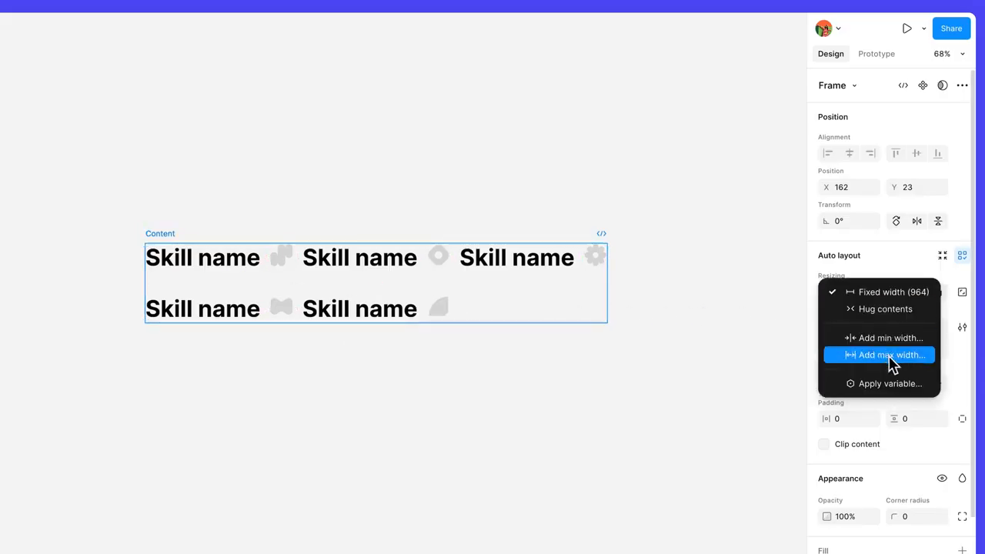
pyautogui.click(891, 356)
pyautogui.write('1000')
pyautogui.press('Return')
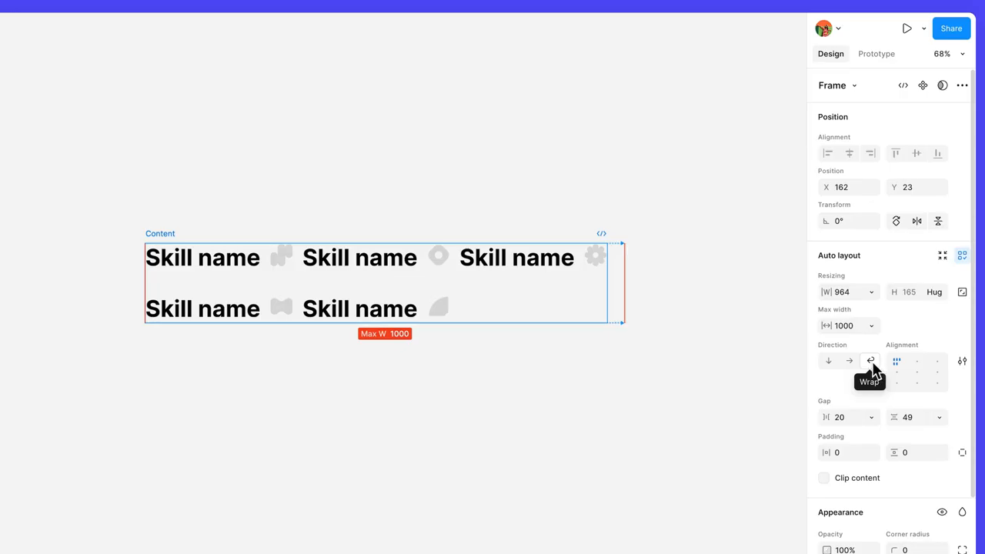
# Replace the first two skill names with "Web Design" and "Team Building"
pyautogui.doubleClick(235, 266)
pyautogui.write('Web Desiu')
pyautogui.press('BackSpace')
pyautogui.write('gn')
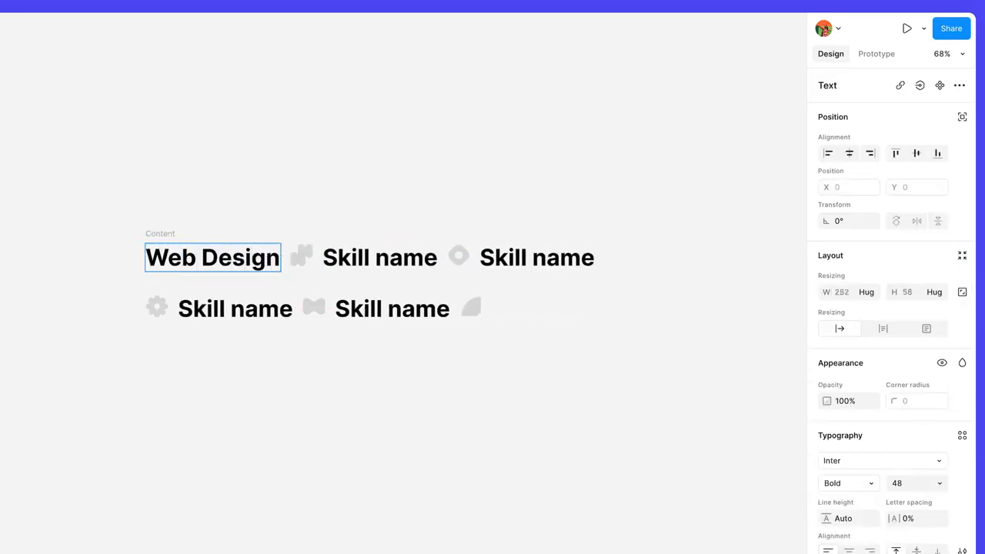
pyautogui.press('Tab')
pyautogui.write('Team Building')
# Replace the remaining three skill names with "Conceptual Design", "User Empathy" and "Data Driven Projects"
pyautogui.press('Tab')
pyautogui.write('Con')
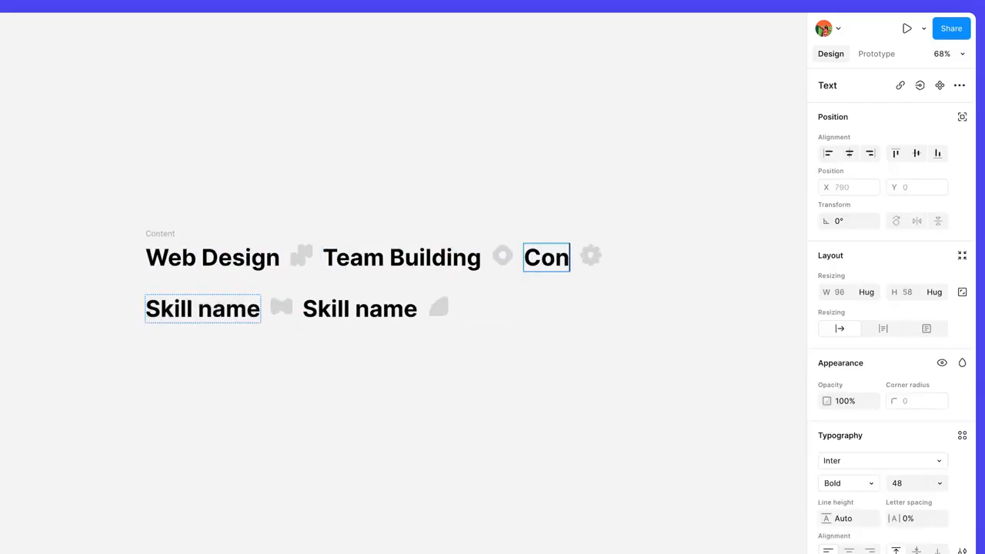
pyautogui.write('ceptual Design')
pyautogui.press('Tab')
pyautogui.write('Us')
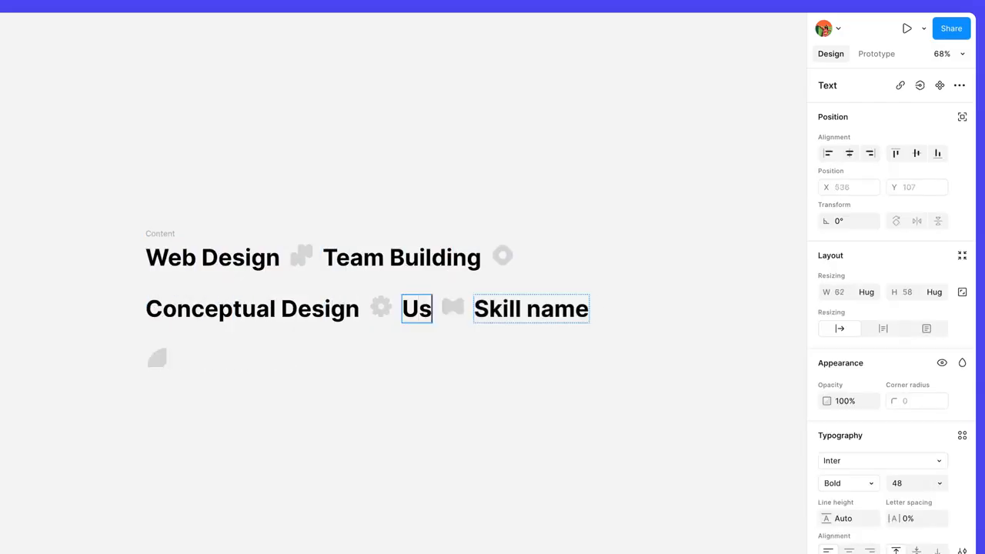
pyautogui.write('er Empathy')
pyautogui.press('Tab')
pyautogui.write('Data D')
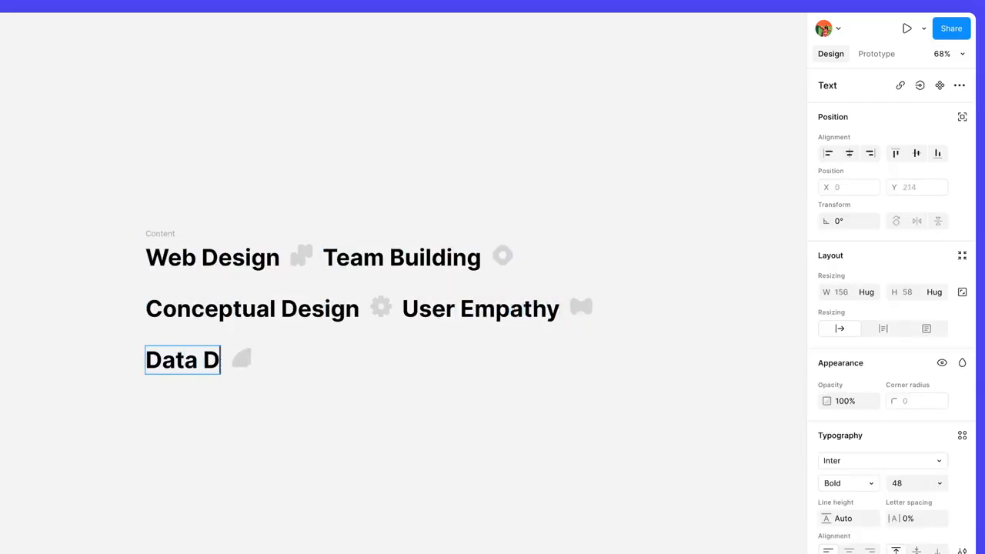
pyautogui.write('riven Projects')
pyautogui.click(317, 473)
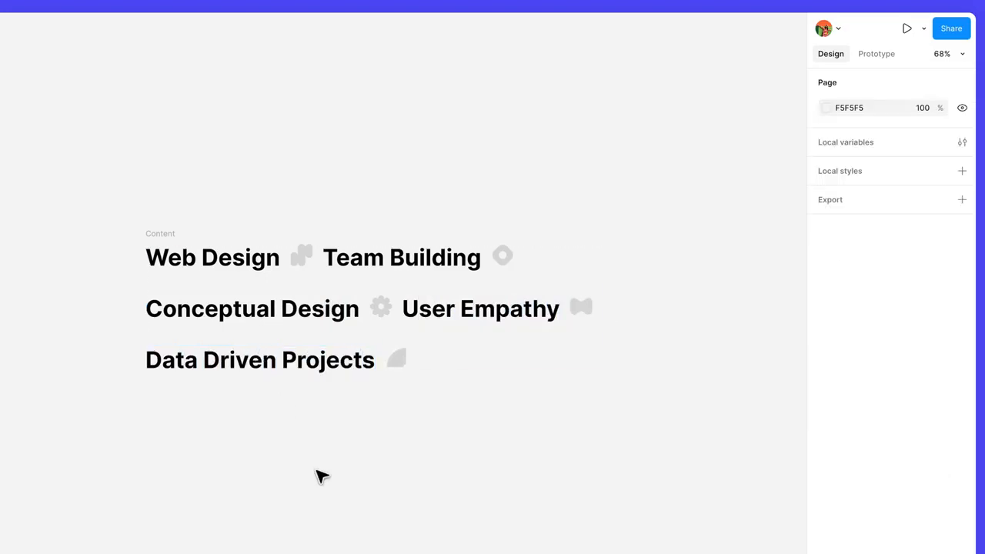
# Set the Content frame's horizontal and vertical gaps to 8 and align its items to the left centre
pyautogui.click(177, 235)
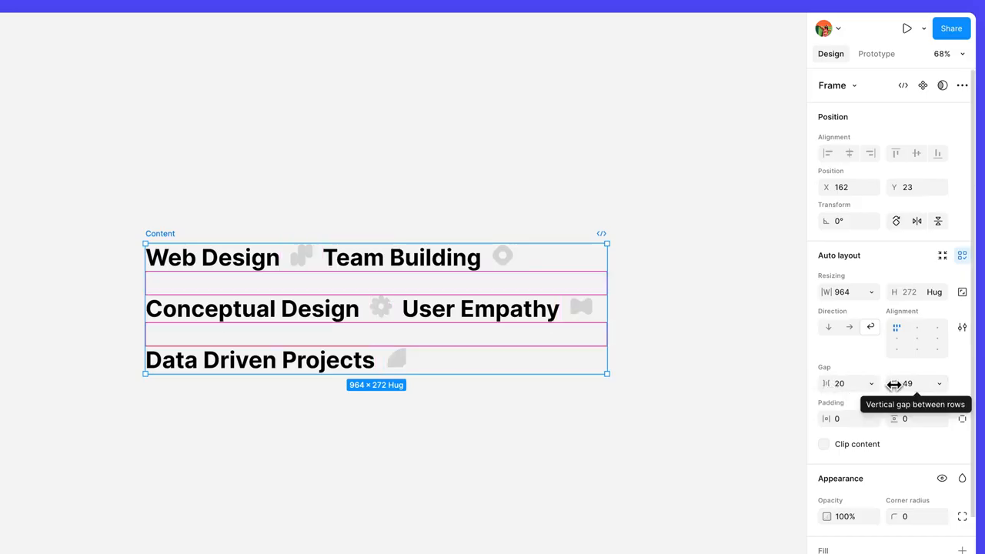
pyautogui.click(844, 383)
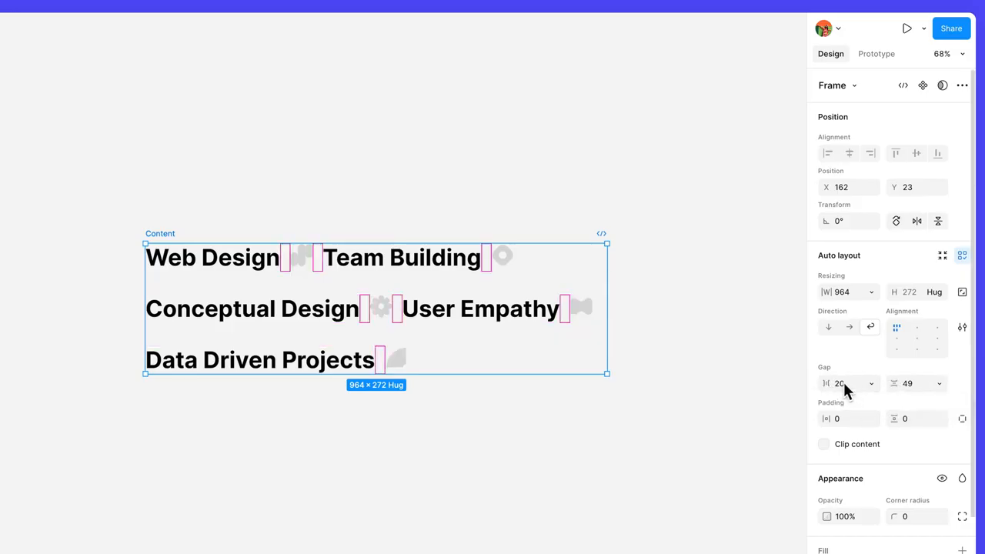
pyautogui.write('8')
pyautogui.press('Return')
pyautogui.click(915, 385)
pyautogui.write('8')
pyautogui.press('Return')
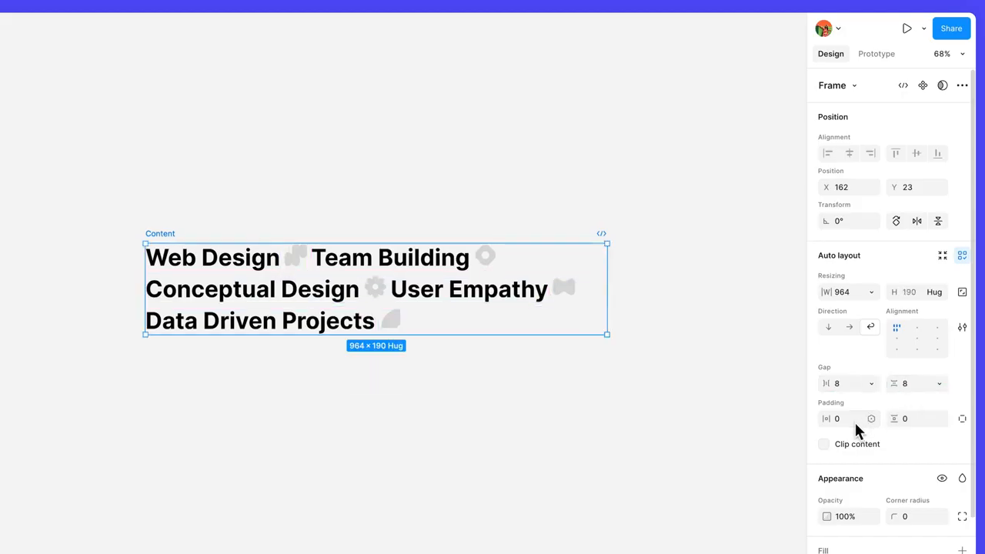
pyautogui.click(898, 343)
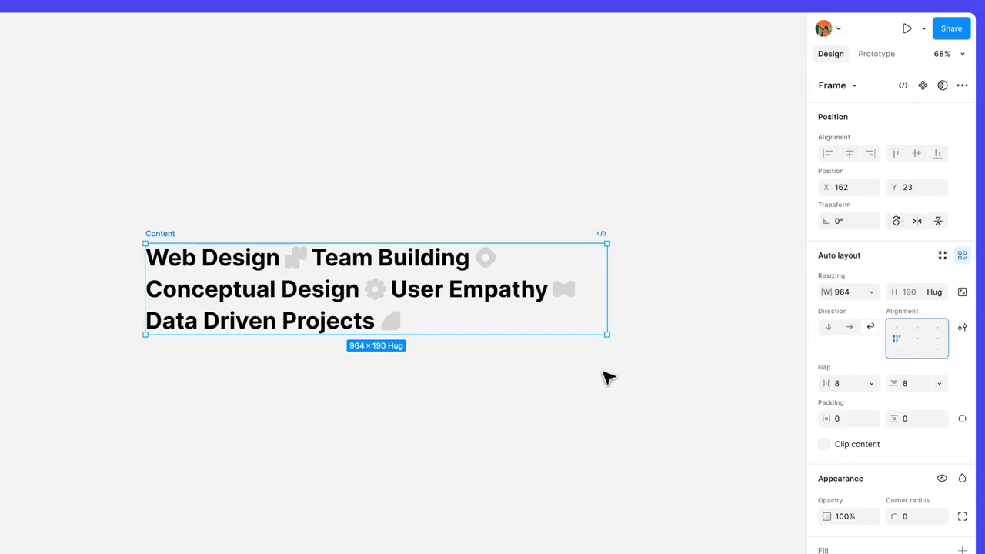
# Change the grey D9D9D9 icon colour within the Content frame to black
pyautogui.scroll(-5, 882, 508)
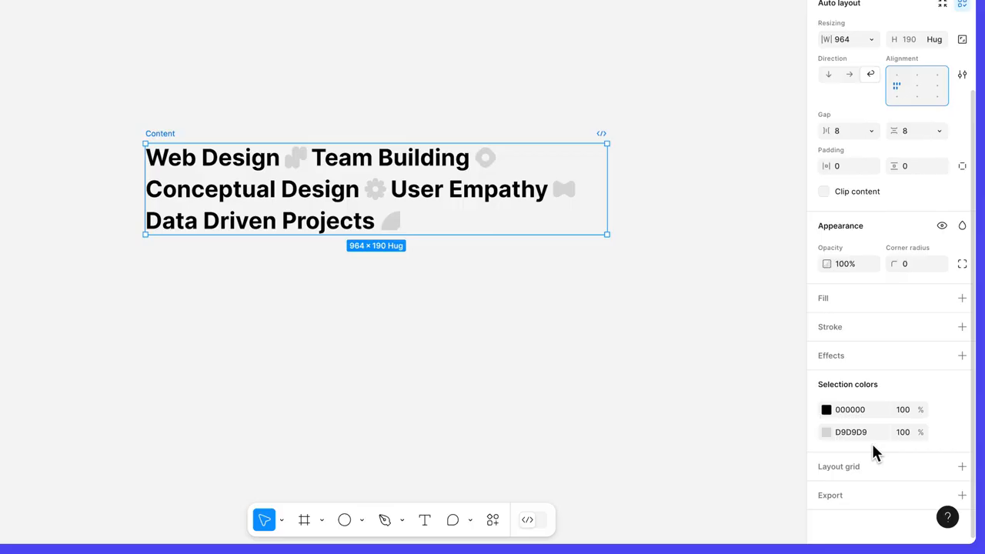
pyautogui.click(861, 434)
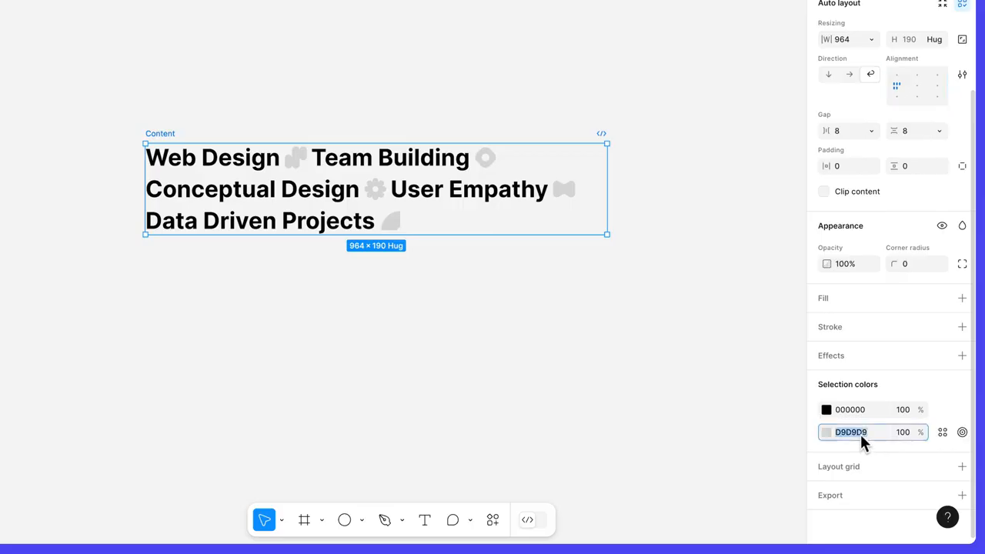
pyautogui.write('black')
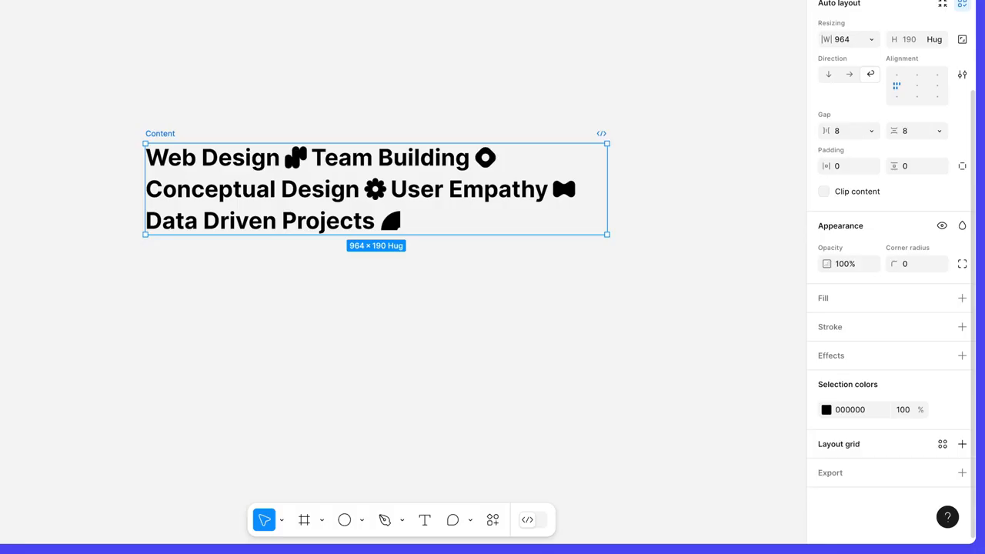
# Draw a frame about 1416 by 449 around the Content frame and apply auto layout to it
pyautogui.click(306, 521)
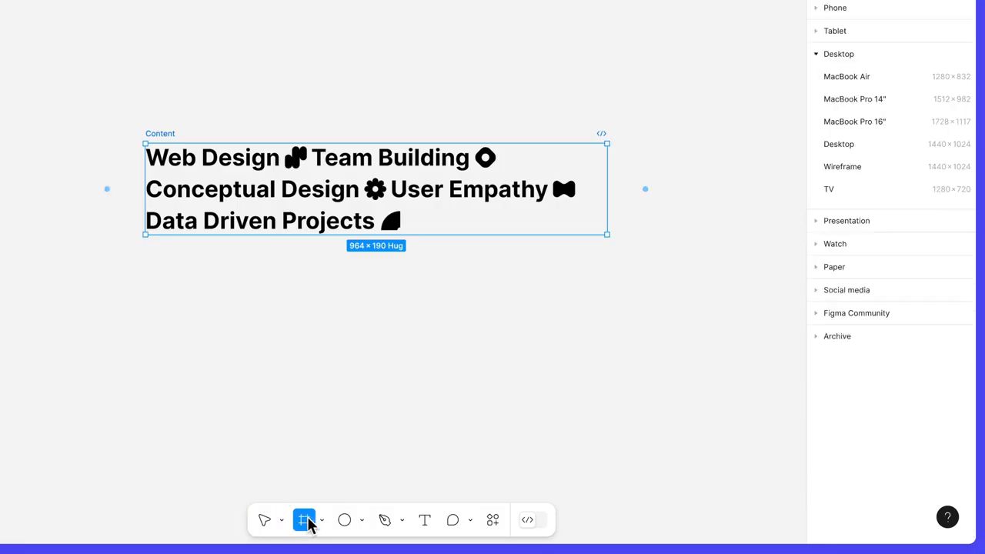
pyautogui.moveTo(68, 95); pyautogui.dragTo(746, 311)
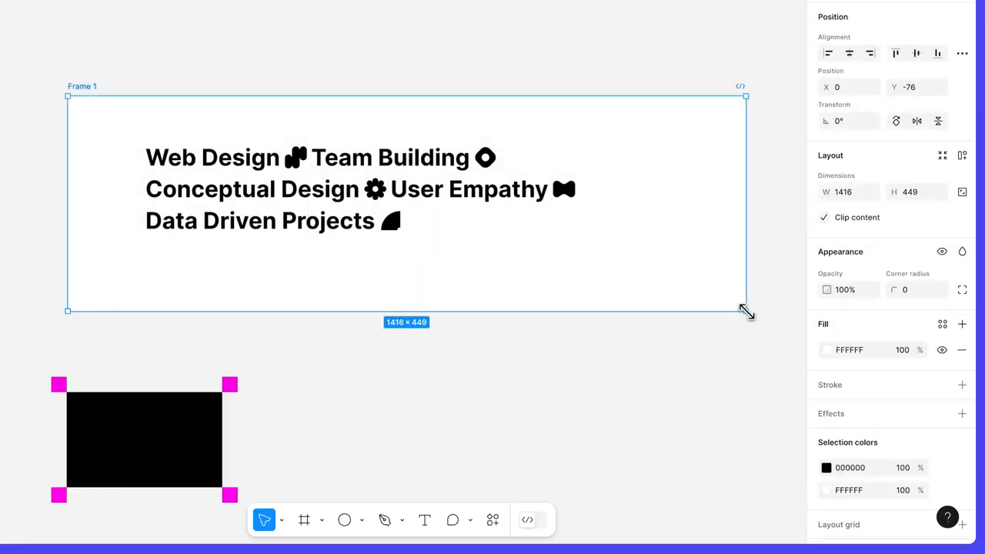
pyautogui.hotkey('shift', 'a')
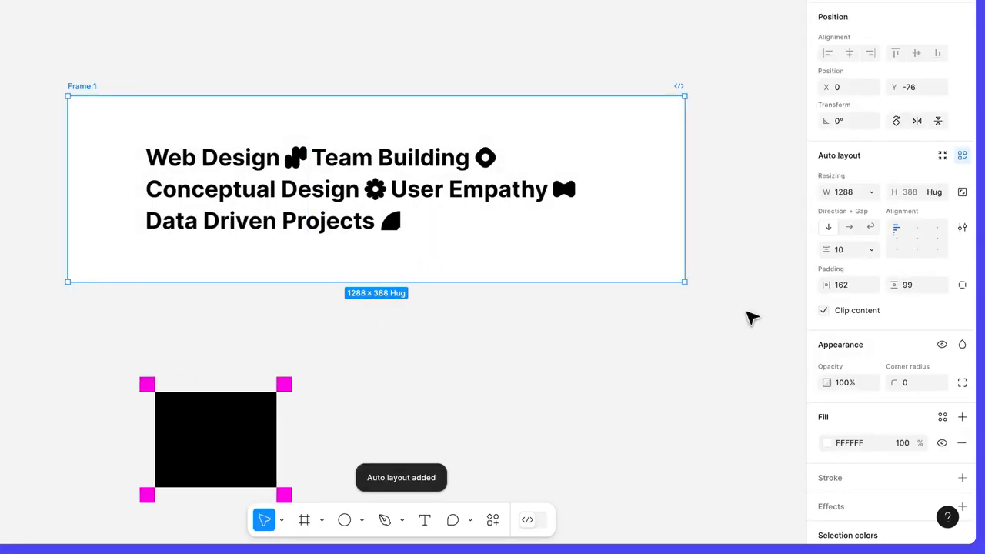
# Rename the outer frame "Skills list" and remove its white fill
pyautogui.doubleClick(85, 86)
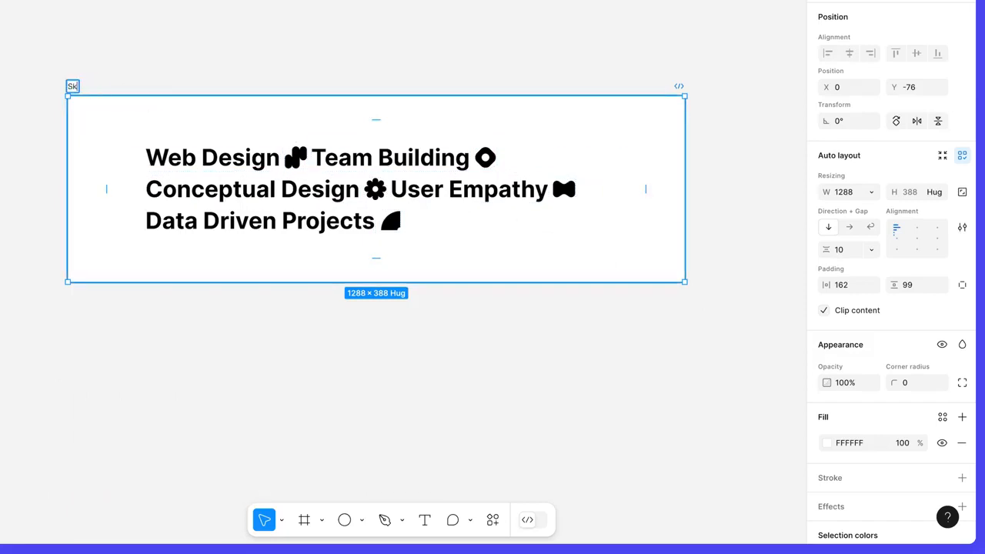
pyautogui.write('Skills list')
pyautogui.press('Return')
pyautogui.click(961, 445)
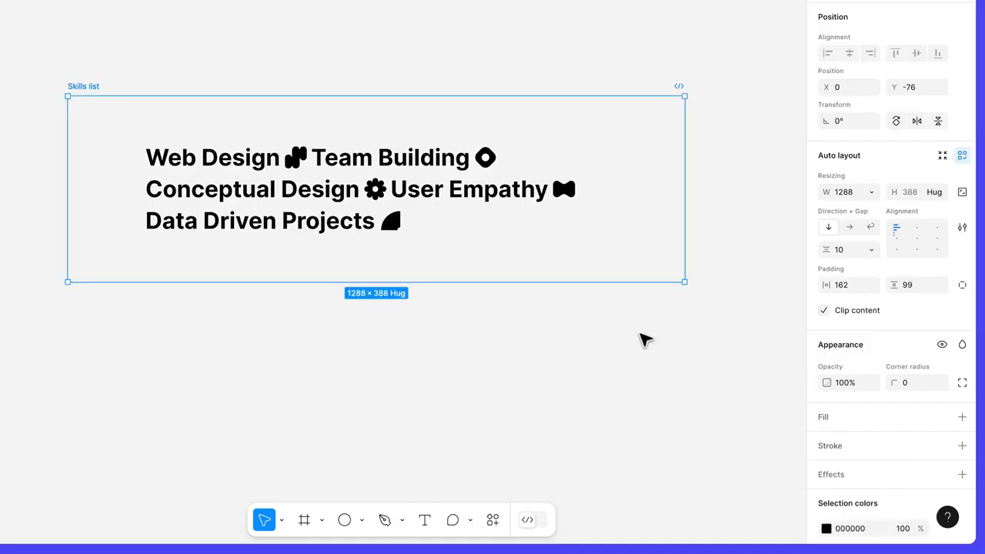
# Set the Skills list frame's height to hug its contents and centre the alignment of its content
pyautogui.click(937, 196)
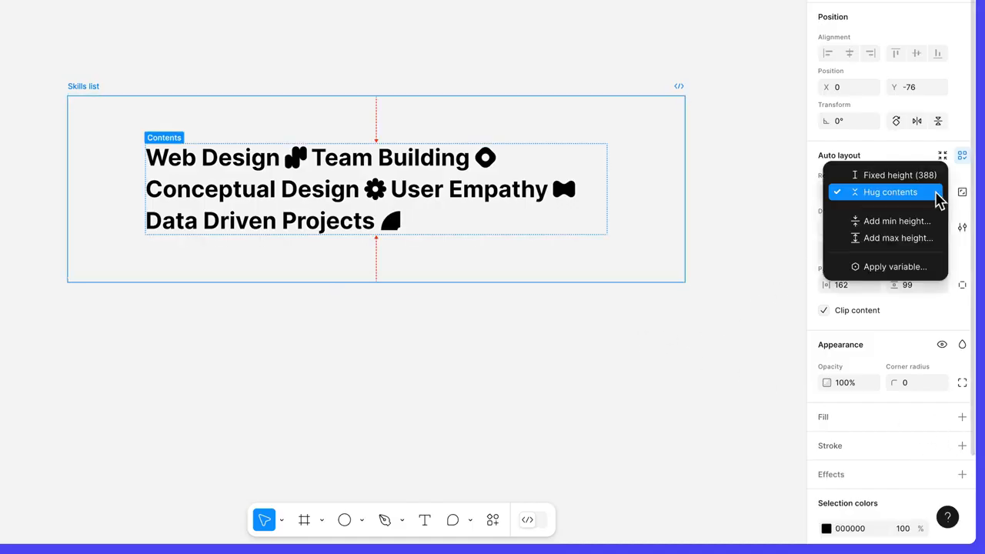
pyautogui.click(933, 200)
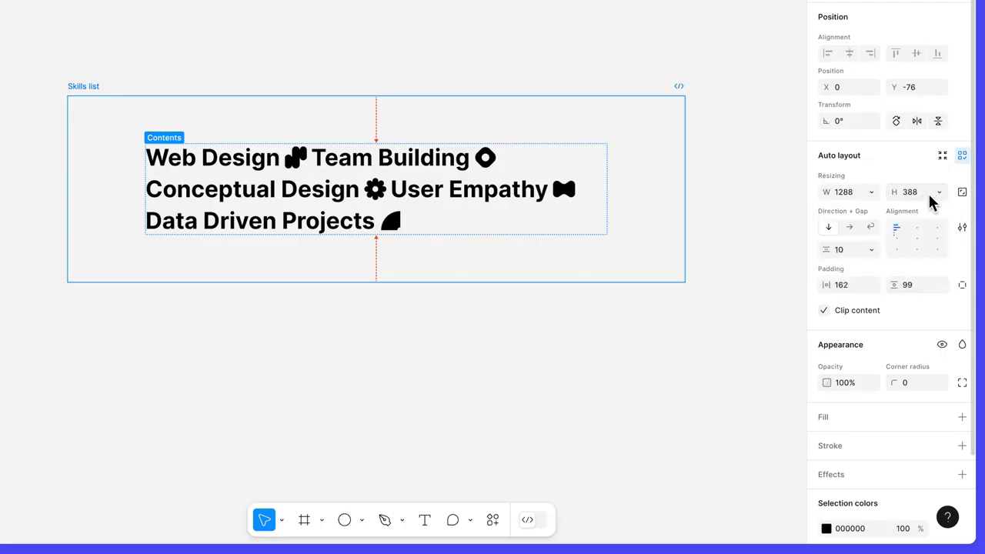
pyautogui.click(920, 245)
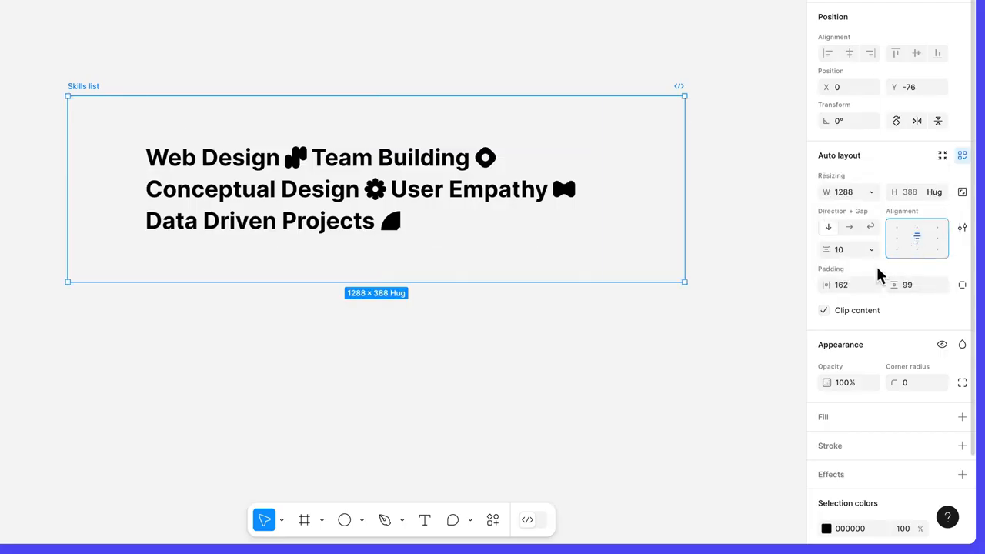
# Set the Skills list frame's horizontal padding to 24 and vertical padding to 80
pyautogui.click(850, 289)
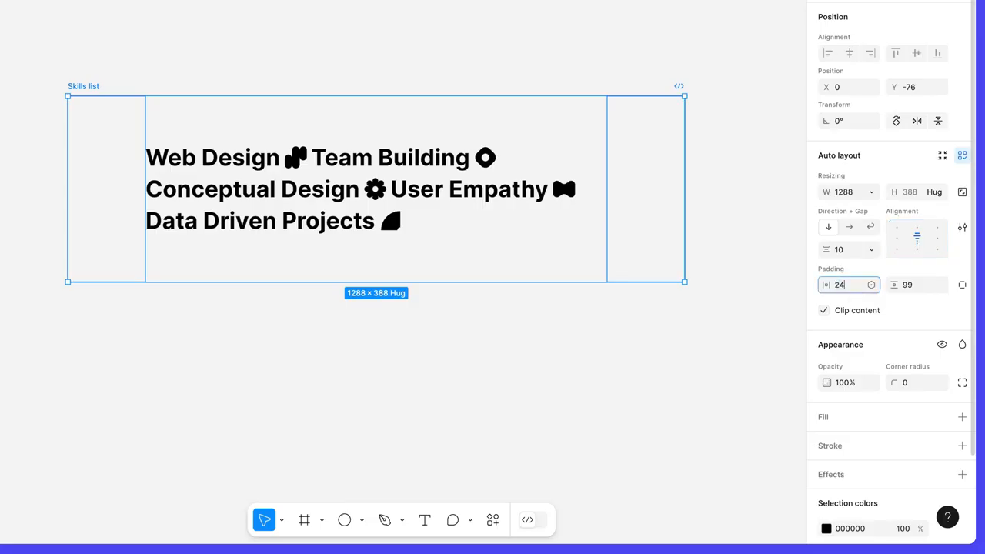
pyautogui.write('24')
pyautogui.press('Return')
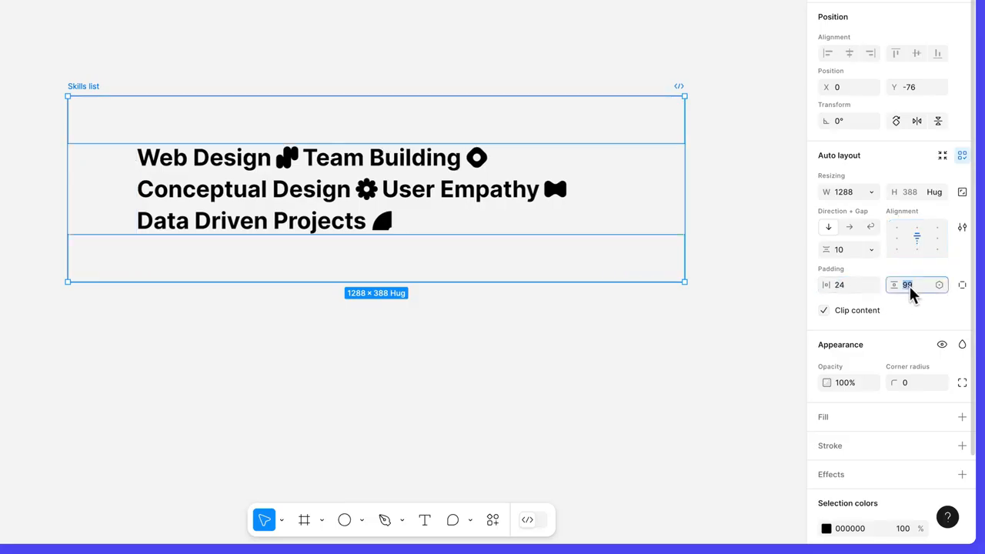
pyautogui.press('Return')
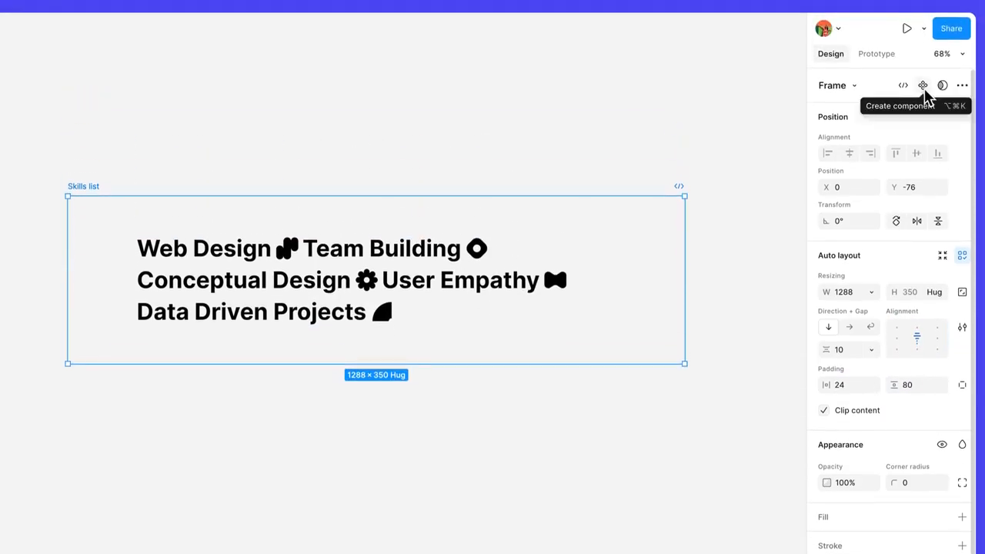
# Turn the Skills list frame into a component and move it to the Components page
pyautogui.click(924, 88)
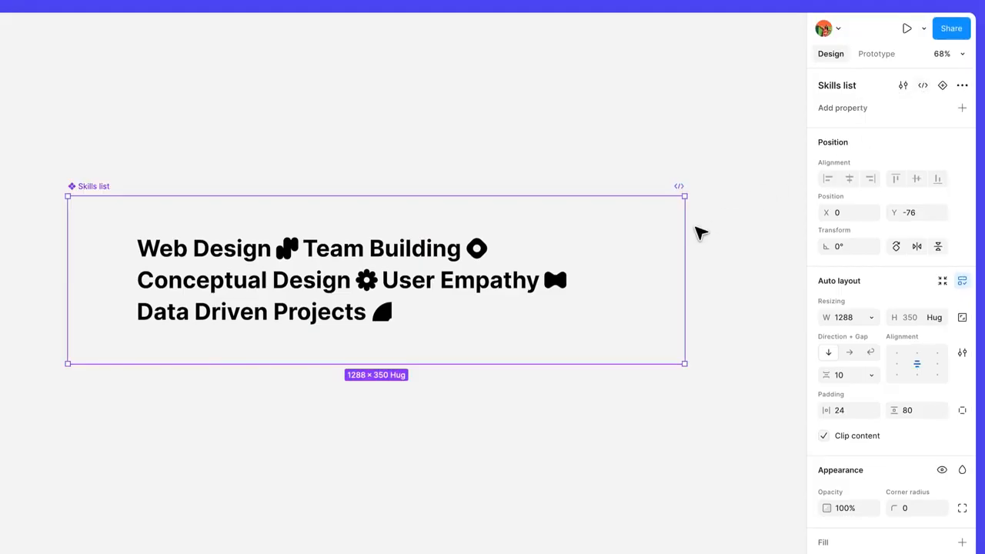
pyautogui.rightClick(655, 257)
pyautogui.moveTo(724, 254)
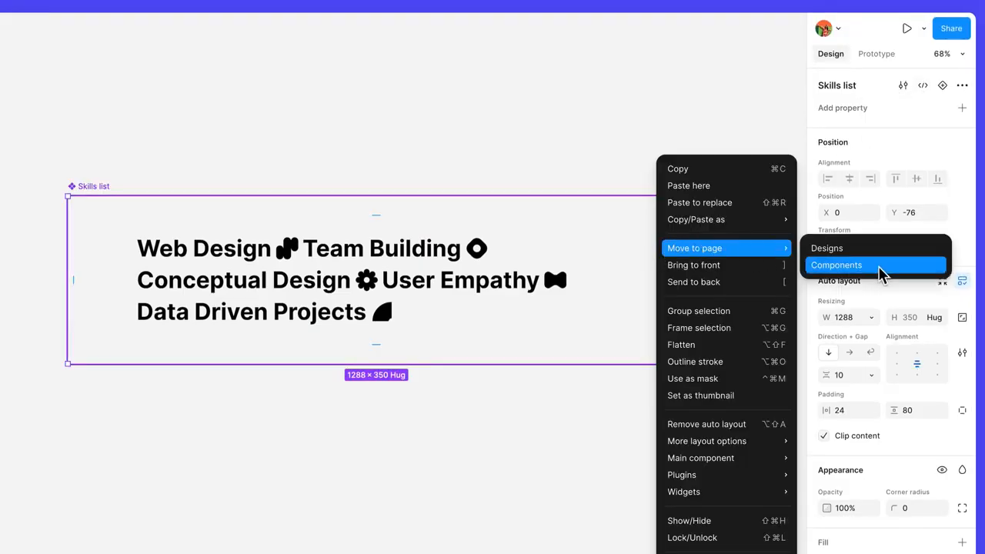
pyautogui.click(880, 271)
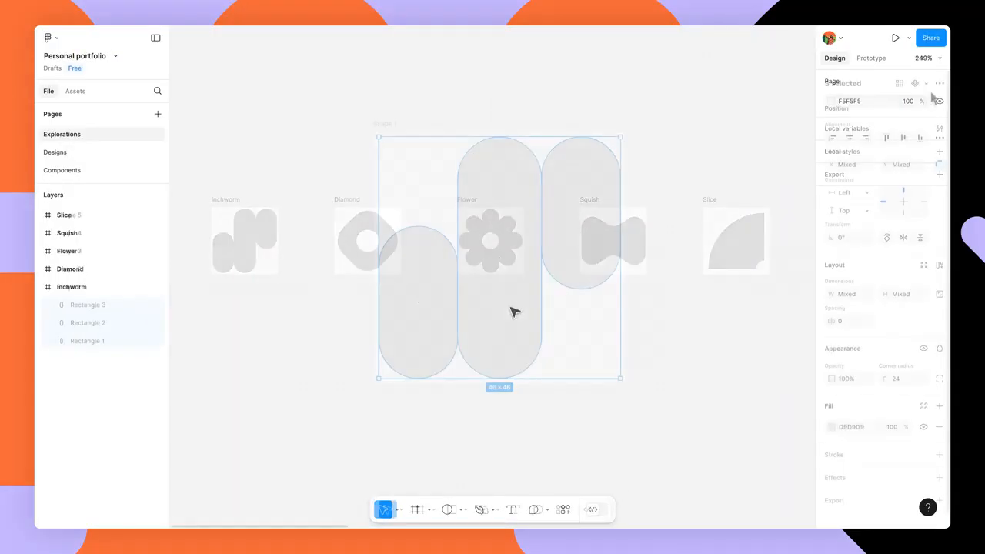
# Combine the three rounded rectangles of the Inchworm shape with a Union
pyautogui.click(940, 83)
pyautogui.click(856, 177)
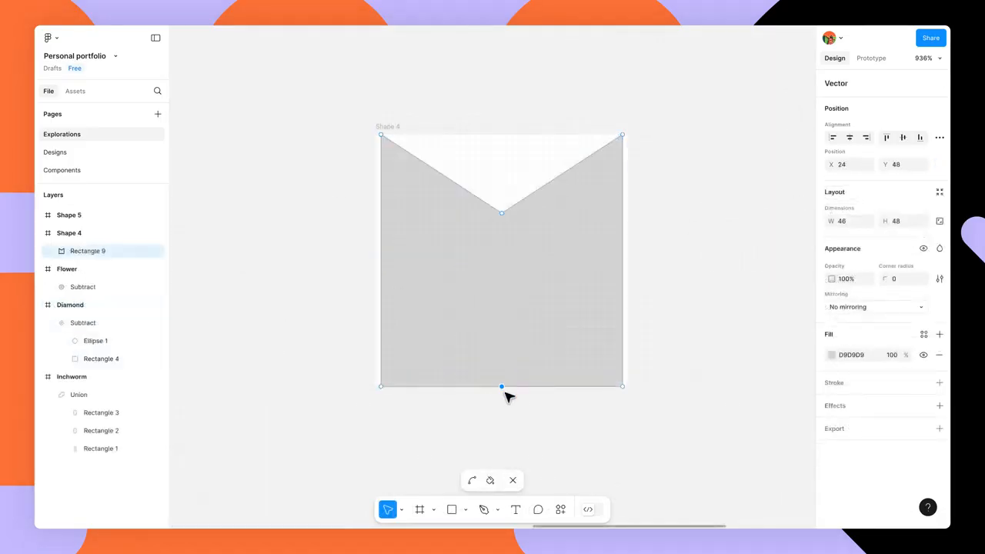
# Set the Y position of the bottom middle vector point in Shape 4 to 33
pyautogui.click(908, 165)
pyautogui.write('33')
pyautogui.press('Return')
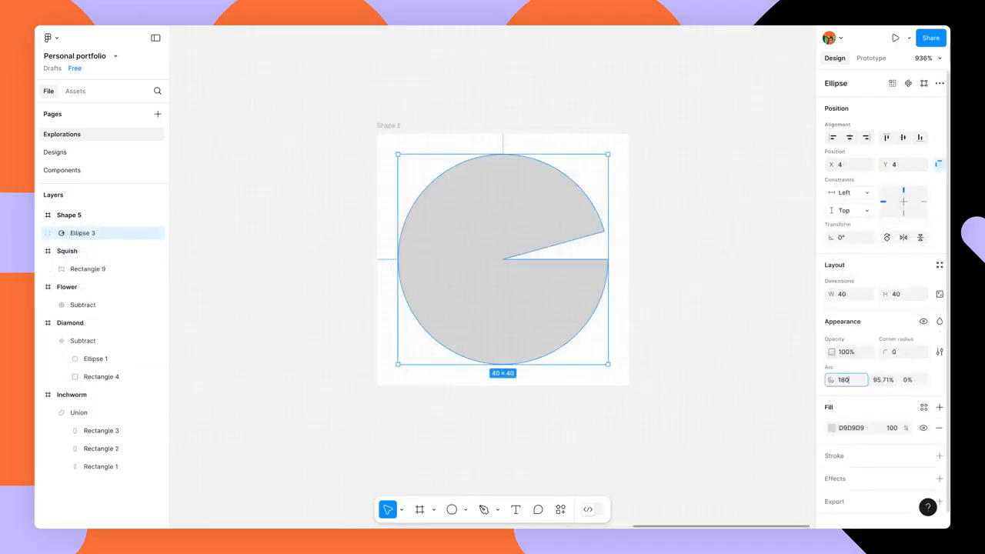
# Set the arc sweep of the ellipse in Shape 5 to 25% and its ratio to 15%
pyautogui.click(889, 383)
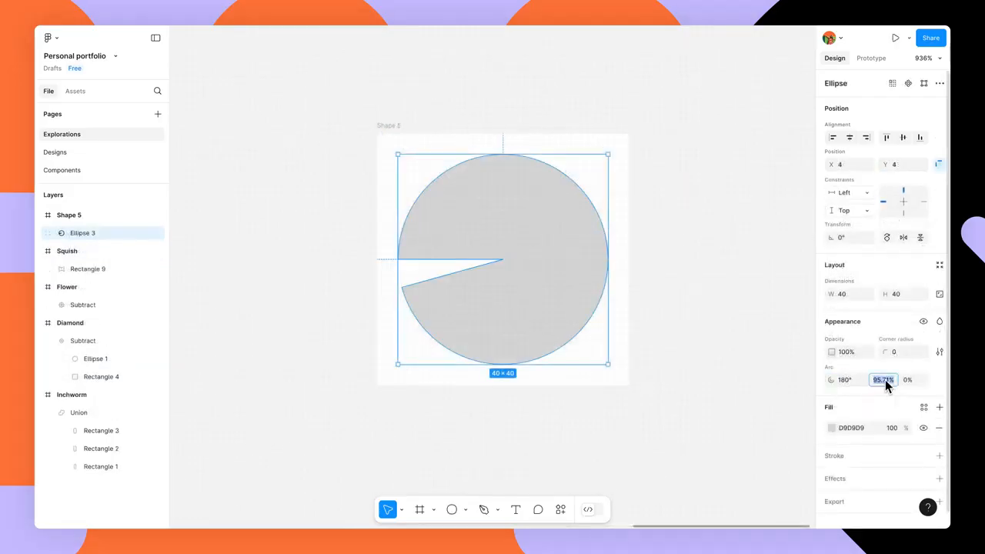
pyautogui.write('25')
pyautogui.press('Return')
pyautogui.click(908, 380)
pyautogui.write('15')
pyautogui.press('Return')
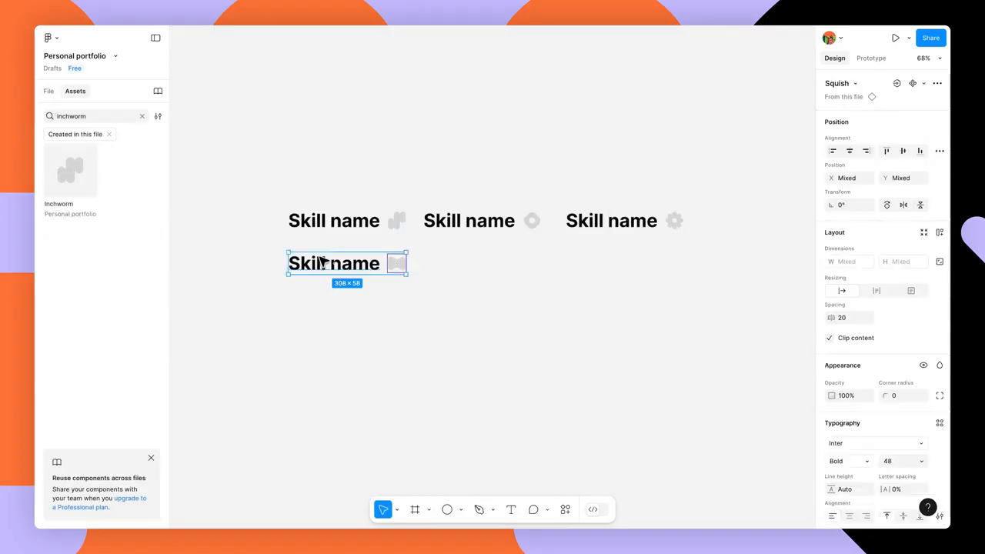
# Duplicate the skill name and Squish icon pair to its right in the second row
pyautogui.moveTo(323, 259); pyautogui.dragTo(531, 269)
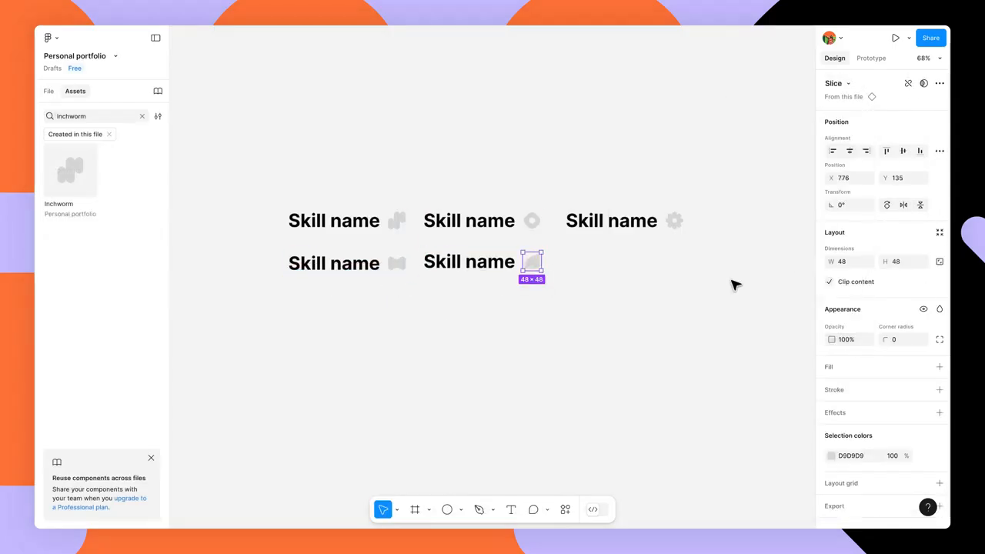
pyautogui.click(675, 292)
# Wrap all five skill and icon pairs in an auto layout frame and enter "Conceptual Design" as a skill name
pyautogui.moveTo(715, 285); pyautogui.dragTo(308, 167)
pyautogui.hotkey('shift', 'a')
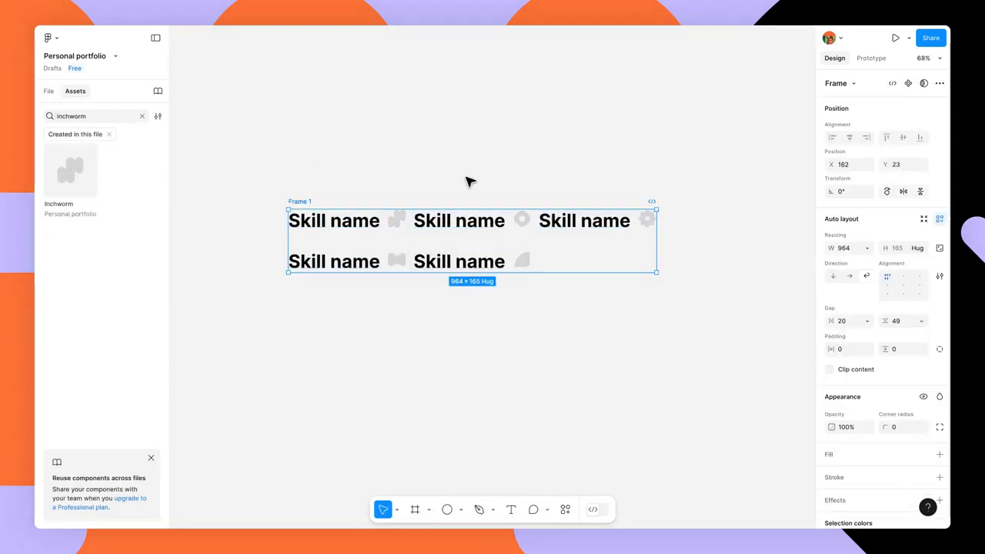
pyautogui.doubleClick(300, 202)
pyautogui.write('Conceptual Design')
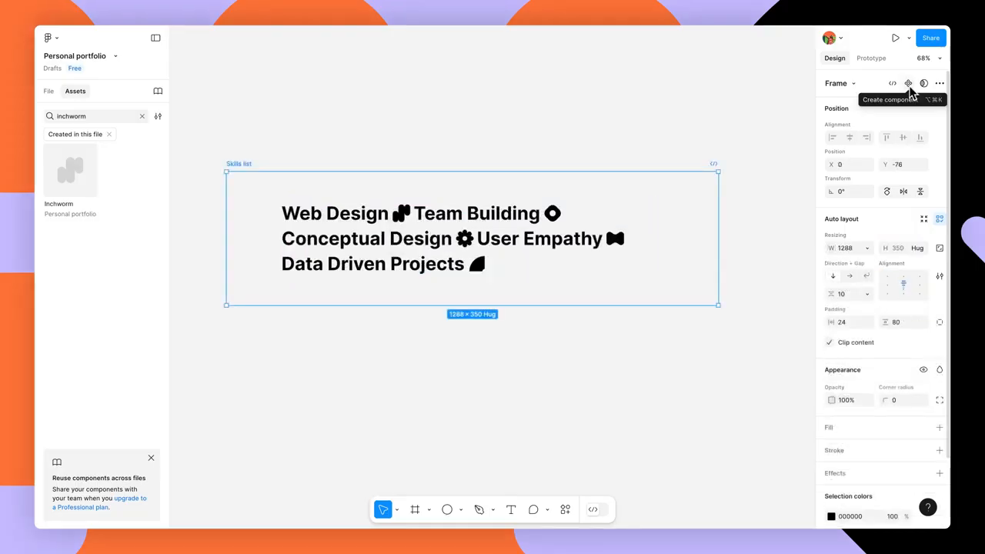
# Create a component from the Skills list frame and send it to the Components page
pyautogui.click(908, 83)
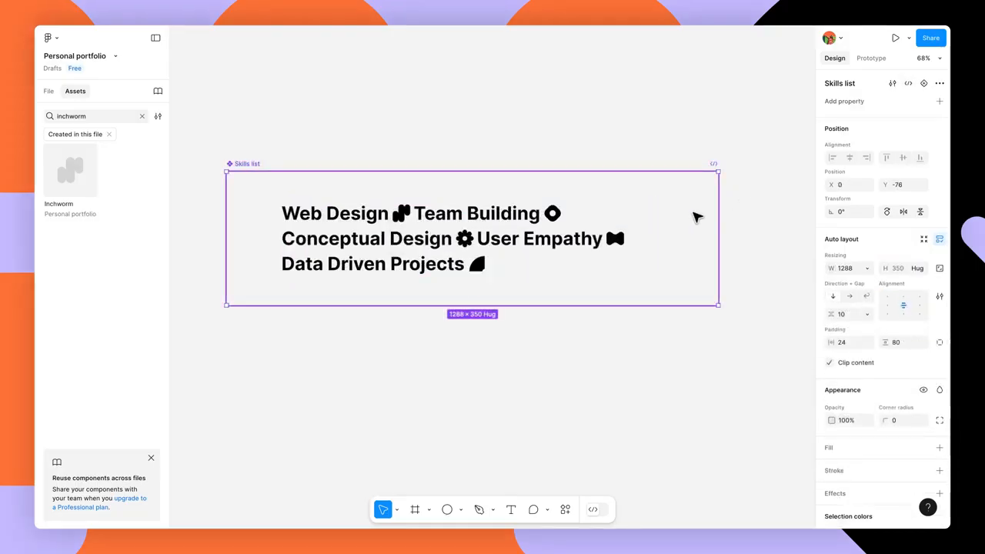
pyautogui.rightClick(695, 216)
pyautogui.moveTo(729, 213)
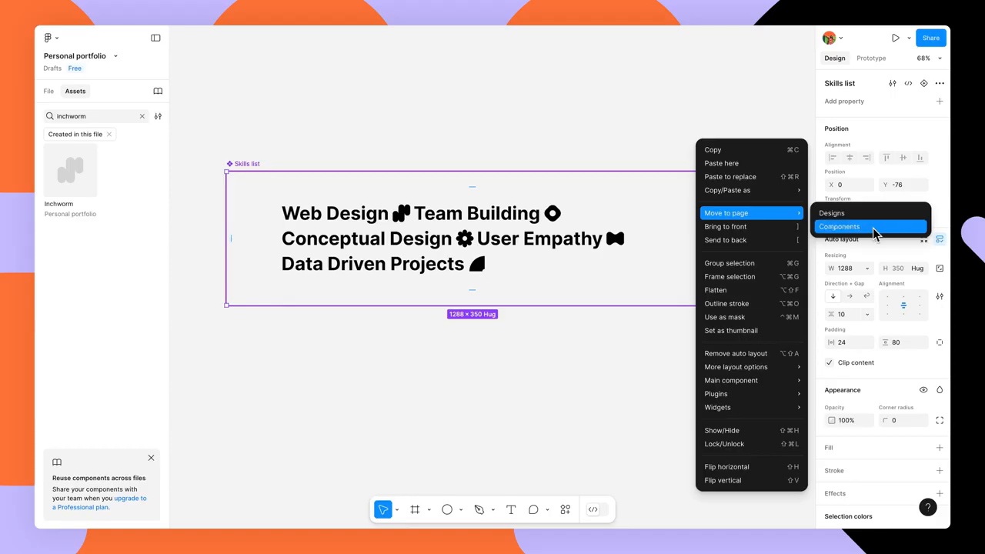
pyautogui.click(842, 227)
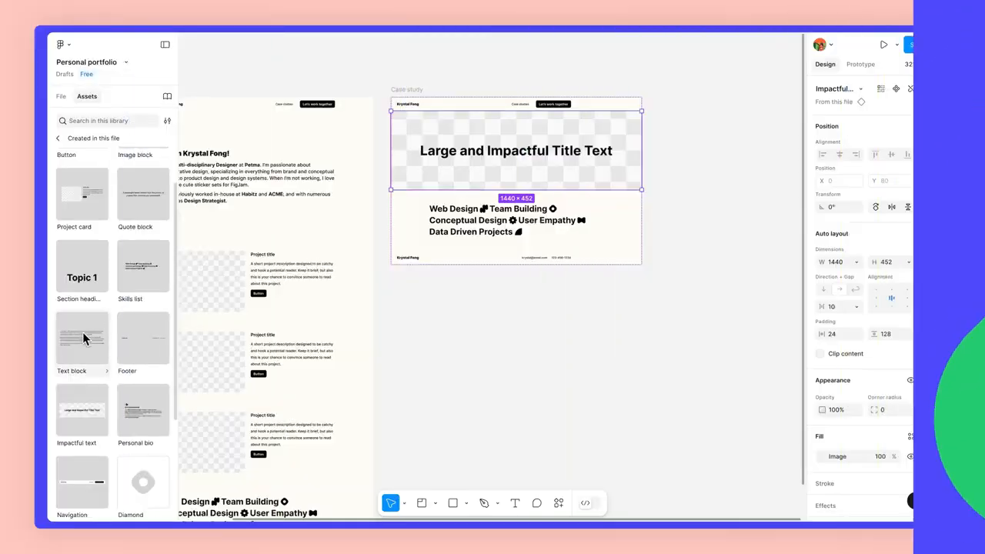
# Insert a Text block and a Section heading component below the large title on the Case study page
pyautogui.moveTo(534, 205); pyautogui.dragTo(569, 188)
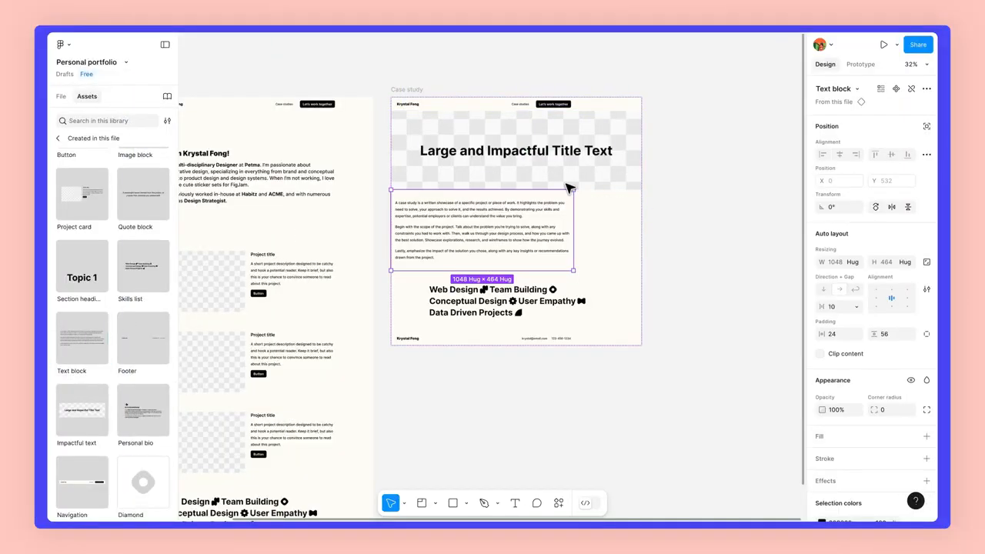
pyautogui.moveTo(81, 269); pyautogui.dragTo(462, 274)
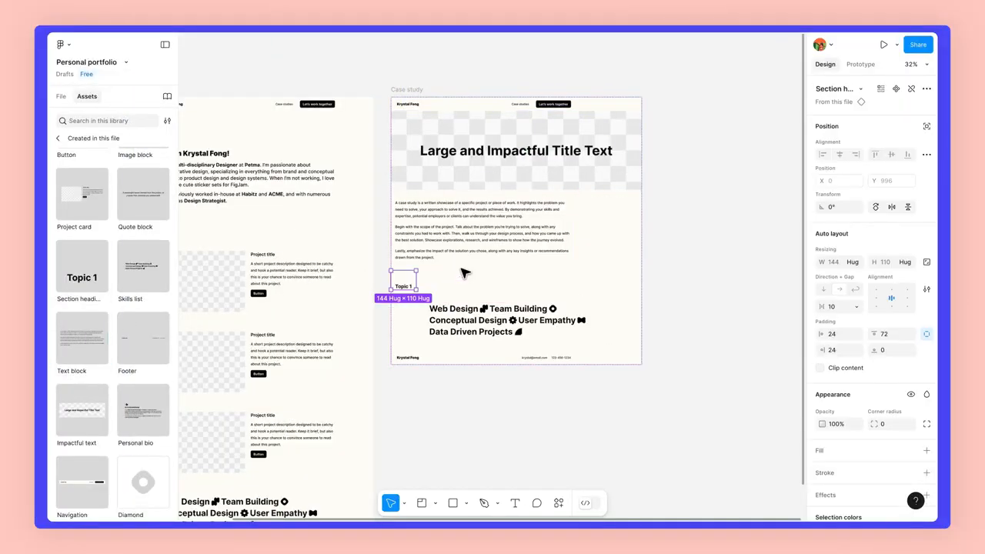
# Insert an Image block and a Quote block component beneath the Topic 1 heading on the Case study page
pyautogui.scroll(2, 115, 331)
pyautogui.moveTo(143, 175); pyautogui.dragTo(422, 300)
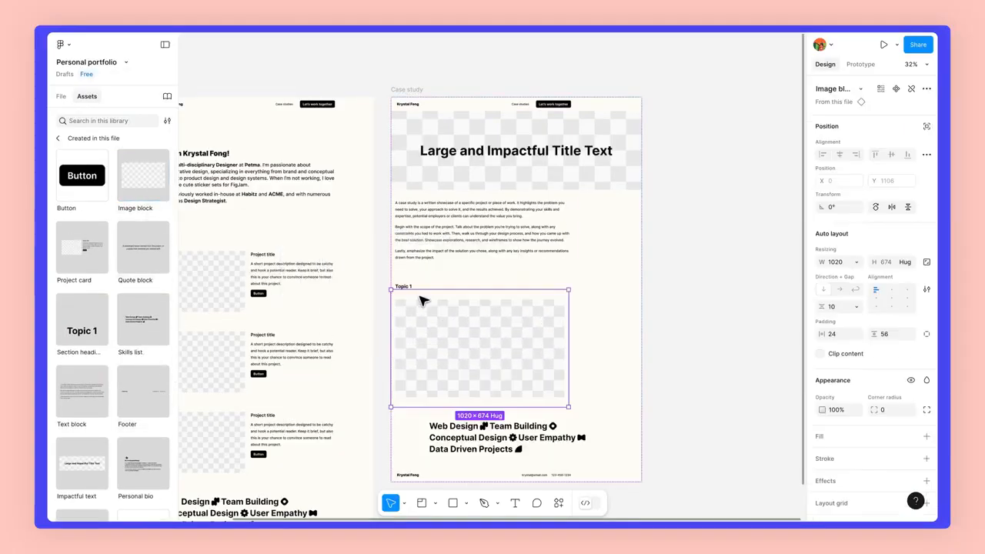
pyautogui.moveTo(143, 246); pyautogui.dragTo(493, 416)
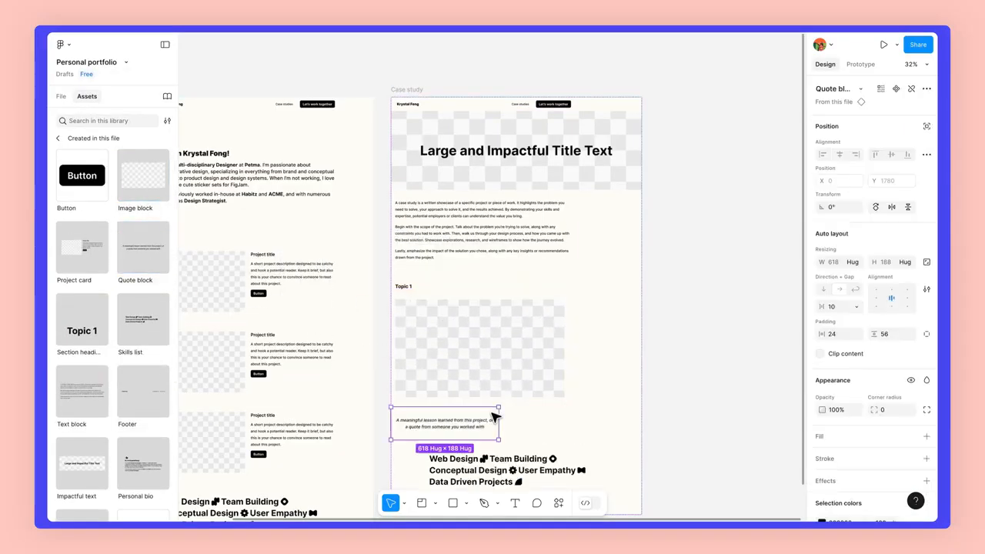